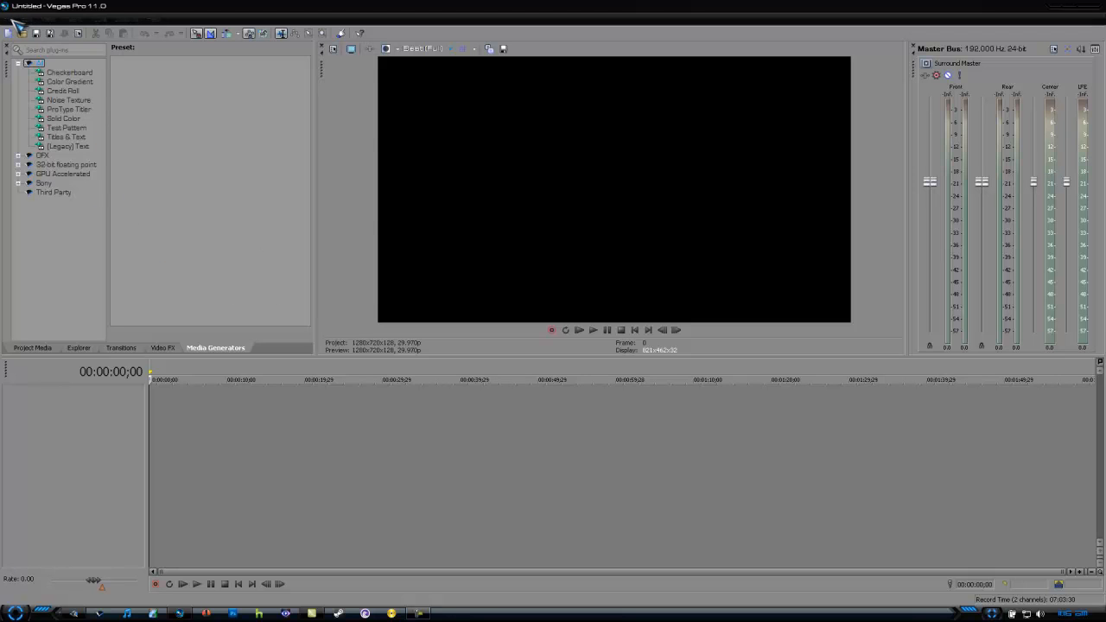
Review the video and audio settings in the project properties, and close them without changes
{"action": "left_click", "coordinate": [8, 18]}
{"action": "left_click", "coordinate": [62, 229]}
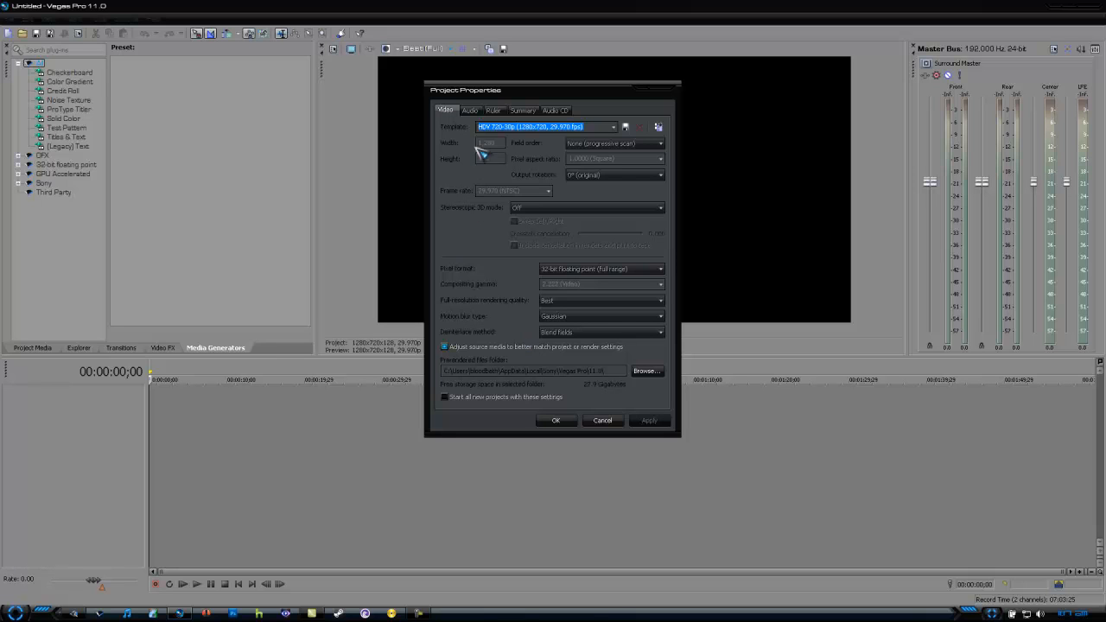
{"action": "left_click", "coordinate": [470, 111]}
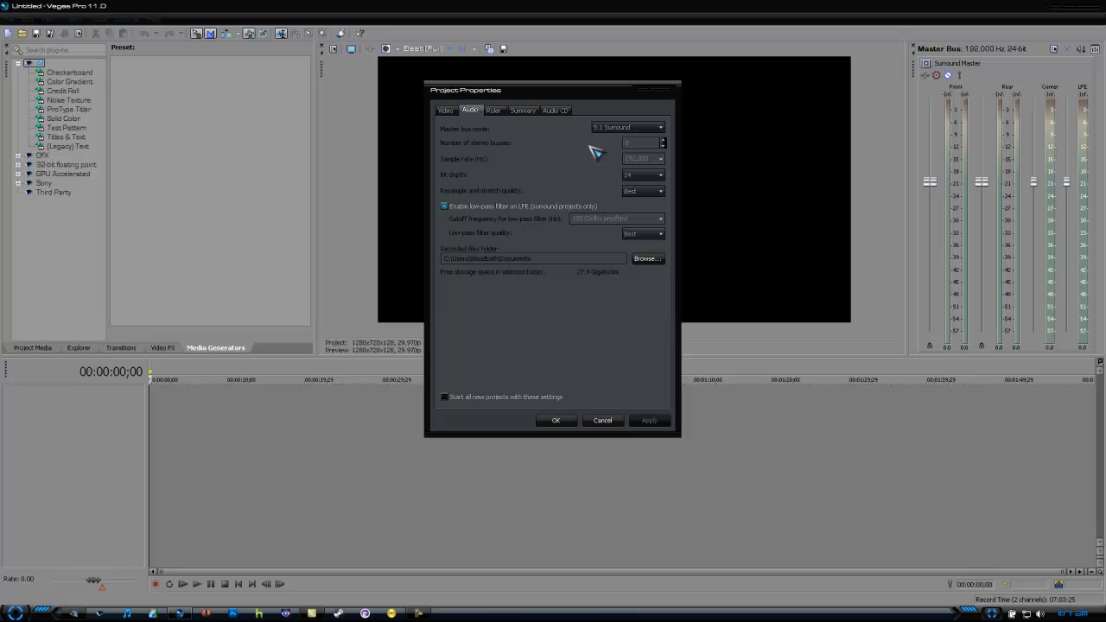
{"action": "left_click", "coordinate": [663, 89]}
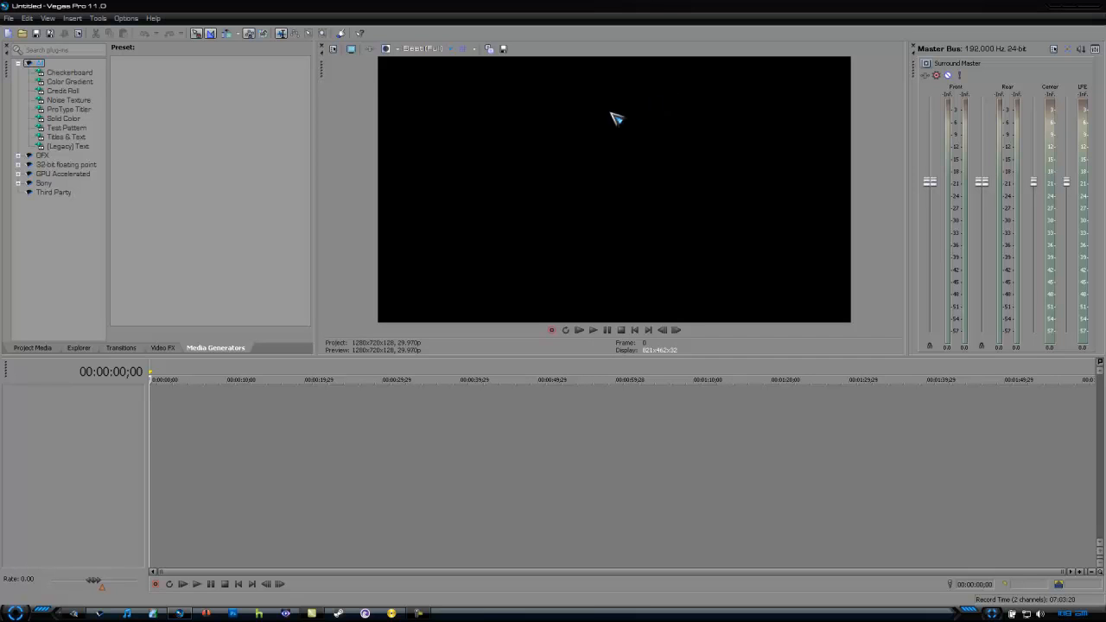
{"action": "left_click", "coordinate": [9, 18]}
{"action": "mouse_move", "coordinate": [27, 145]}
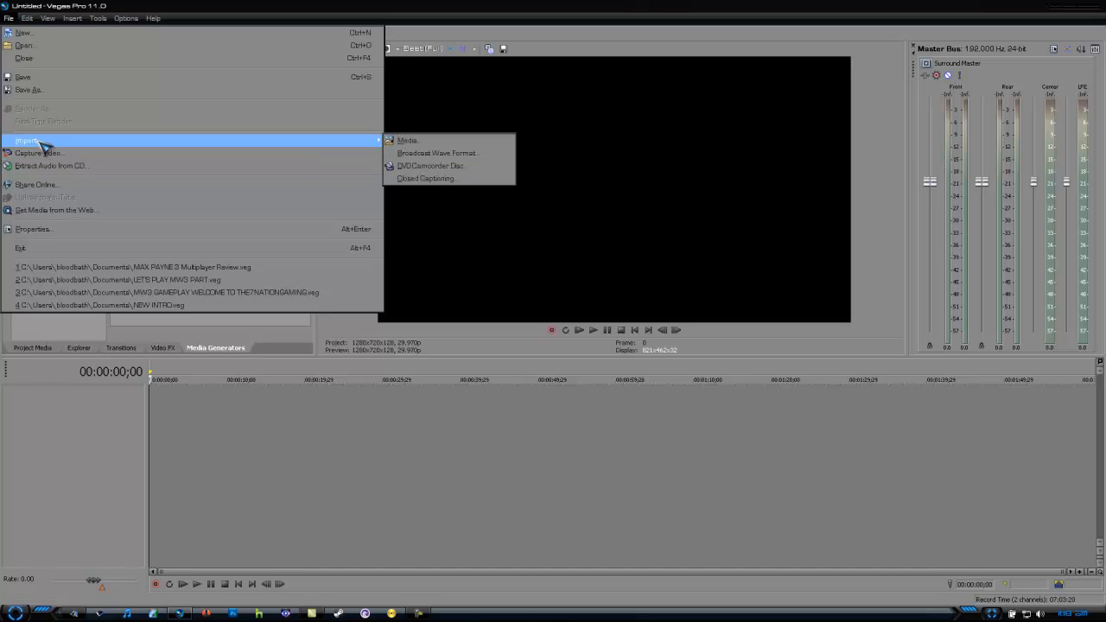
{"action": "mouse_move", "coordinate": [47, 18]}
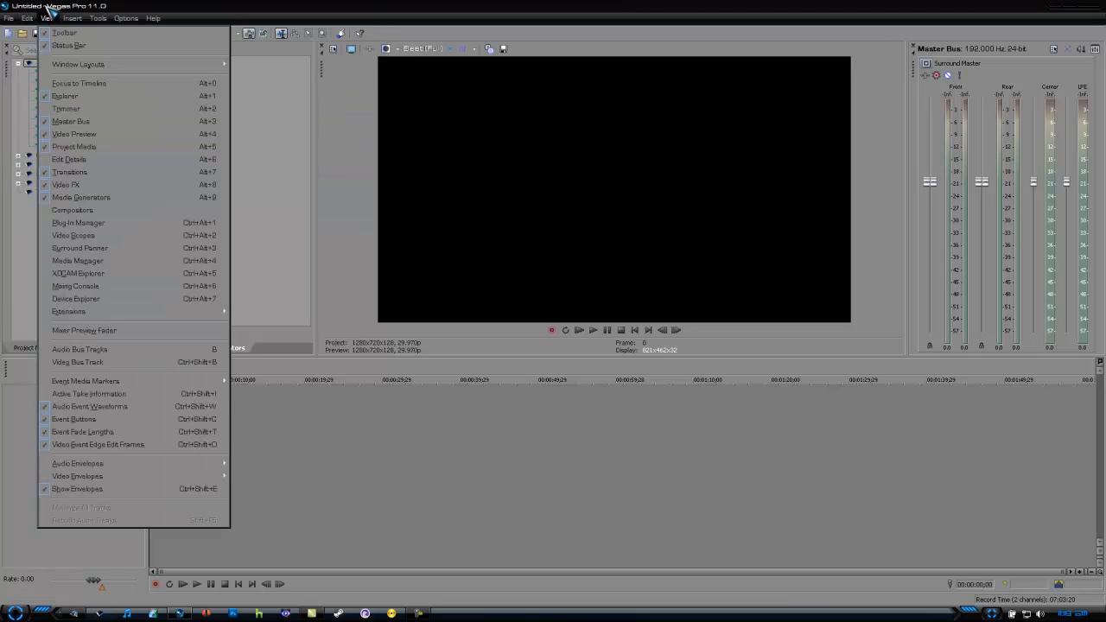
{"action": "left_click", "coordinate": [226, 199]}
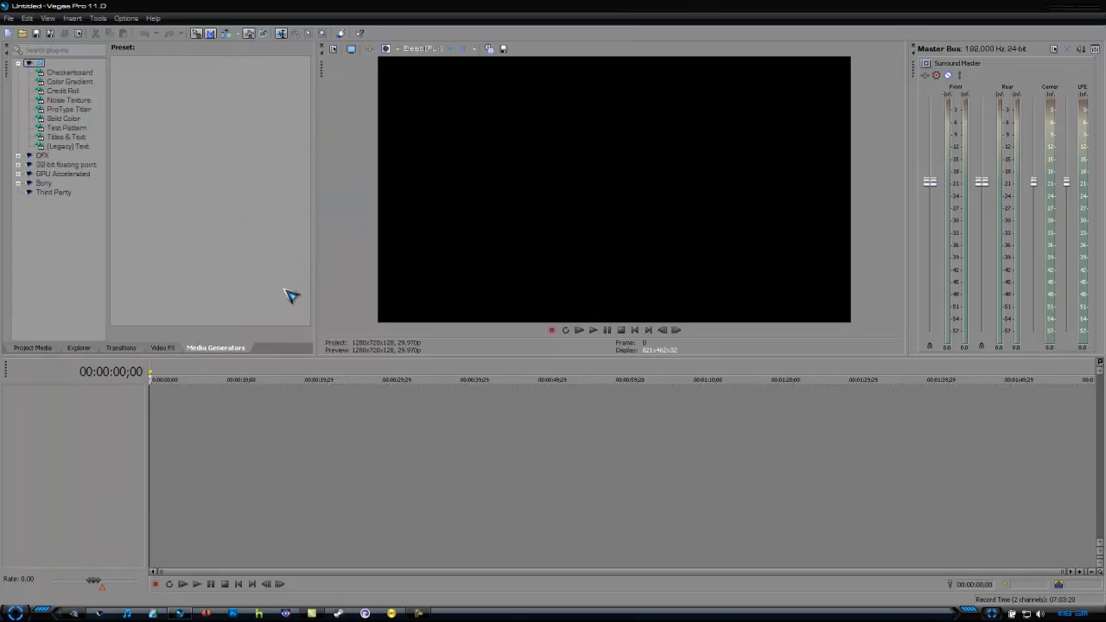
Place the clip 2012_5_24_10_55_8.M2TS from the HDPVR folder on drive I: at the start of the timeline
{"action": "left_click", "coordinate": [79, 350]}
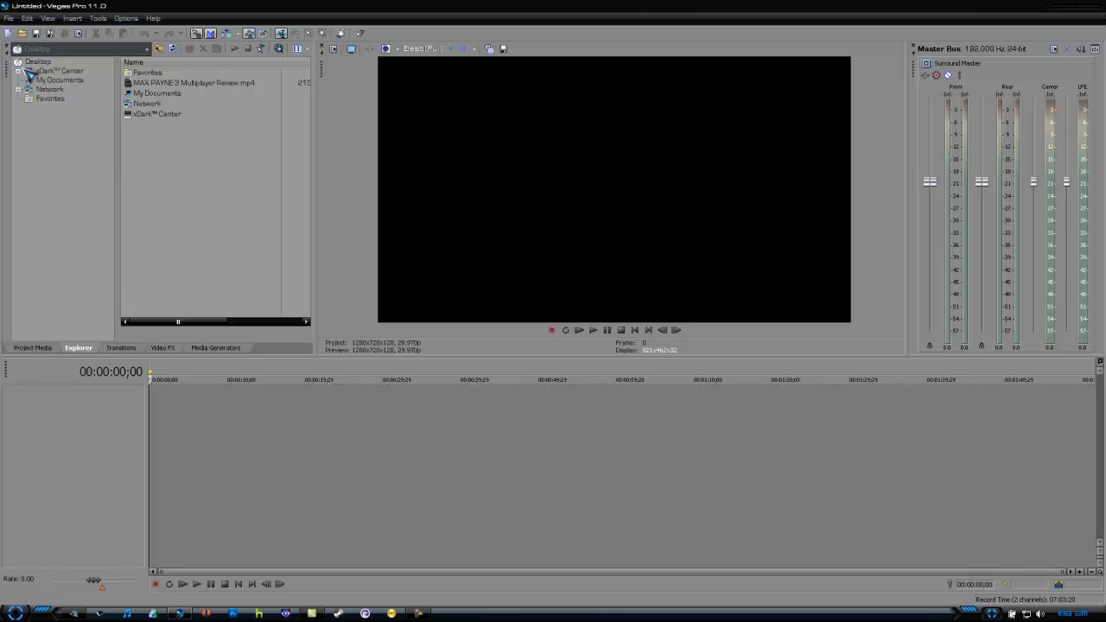
{"action": "left_click", "coordinate": [19, 71]}
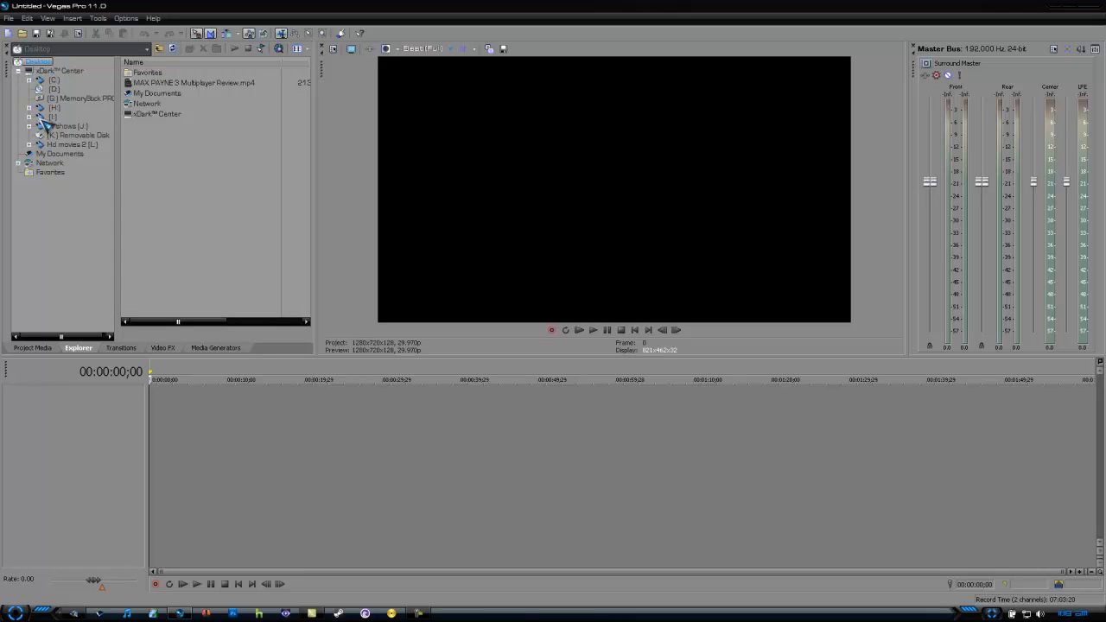
{"action": "left_click", "coordinate": [50, 118]}
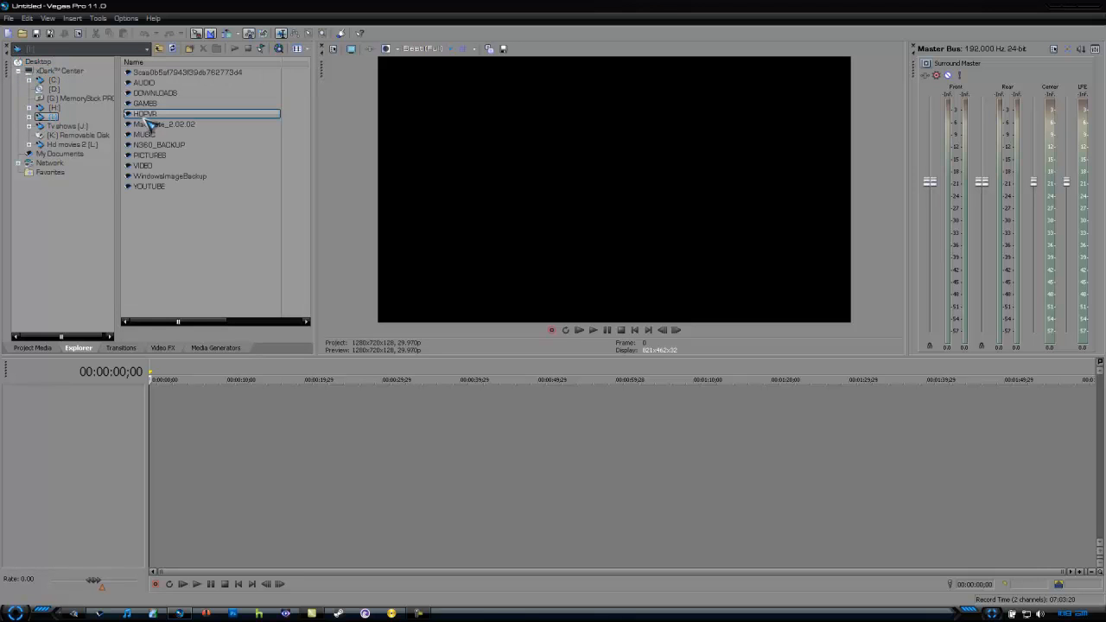
{"action": "left_click", "coordinate": [158, 117]}
{"action": "double_click", "coordinate": [155, 116]}
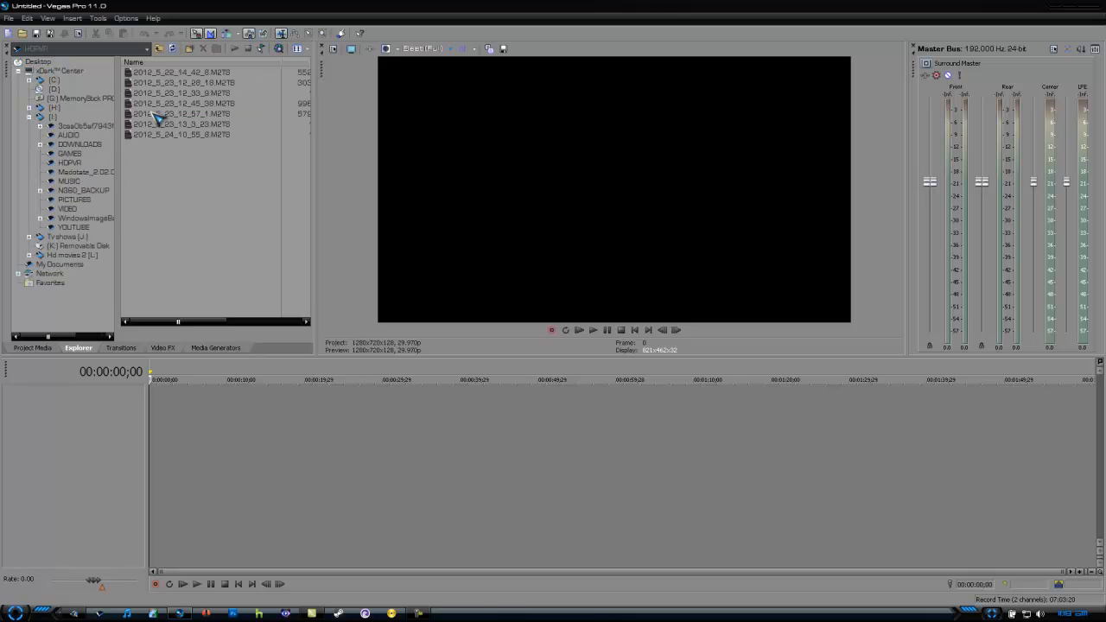
{"action": "left_click", "coordinate": [156, 136]}
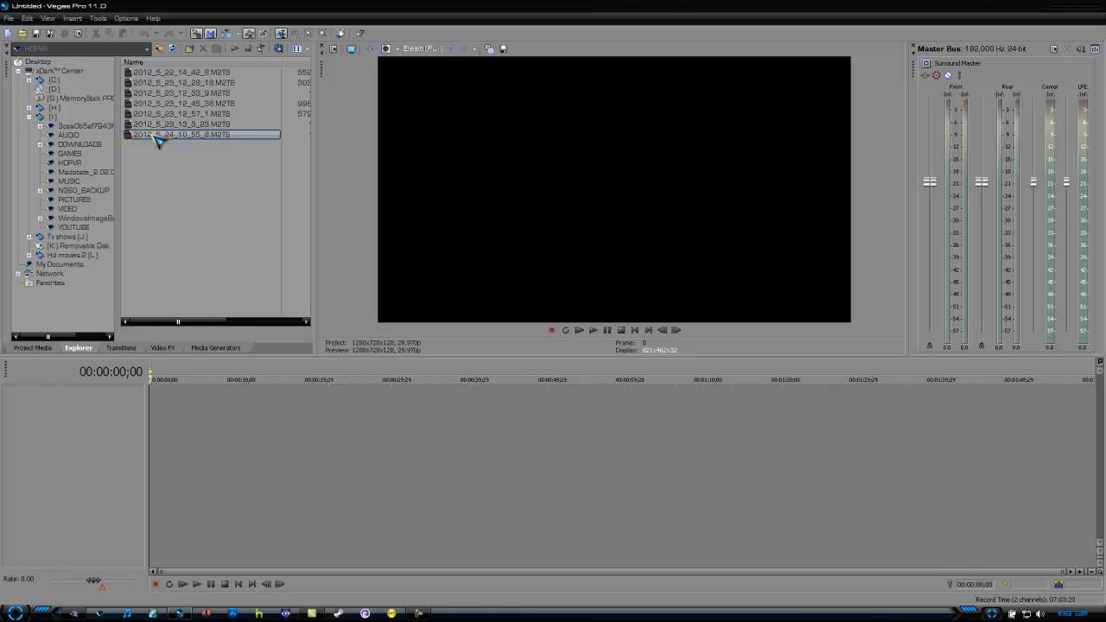
{"action": "left_click", "coordinate": [158, 136]}
{"action": "left_click_drag", "start_coordinate": [158, 136], "coordinate": [154, 402]}
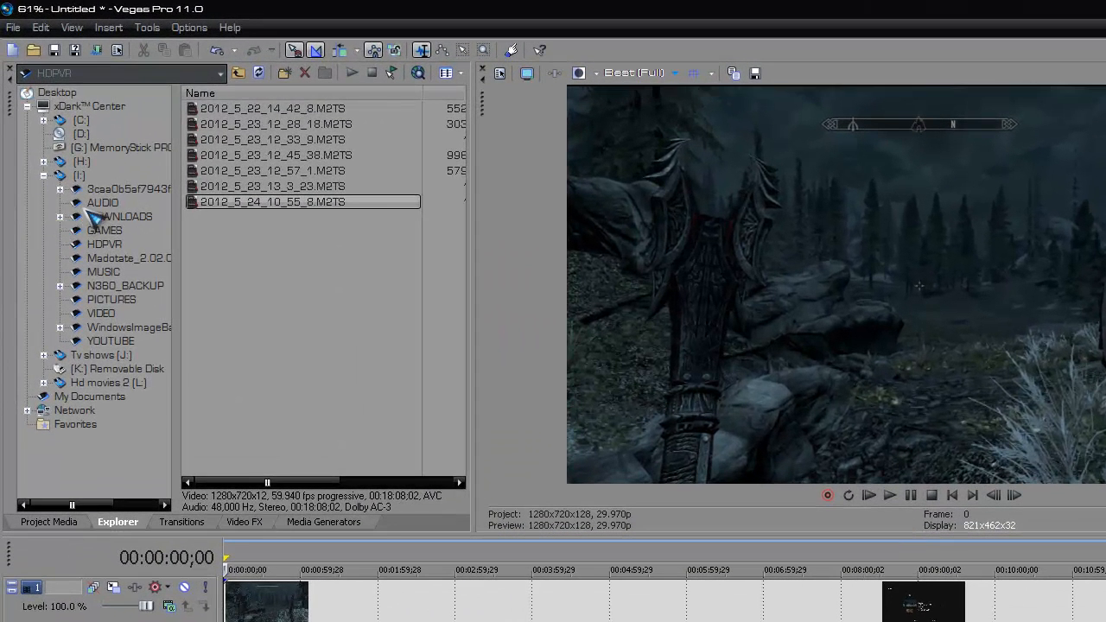
{"action": "left_click", "coordinate": [99, 204]}
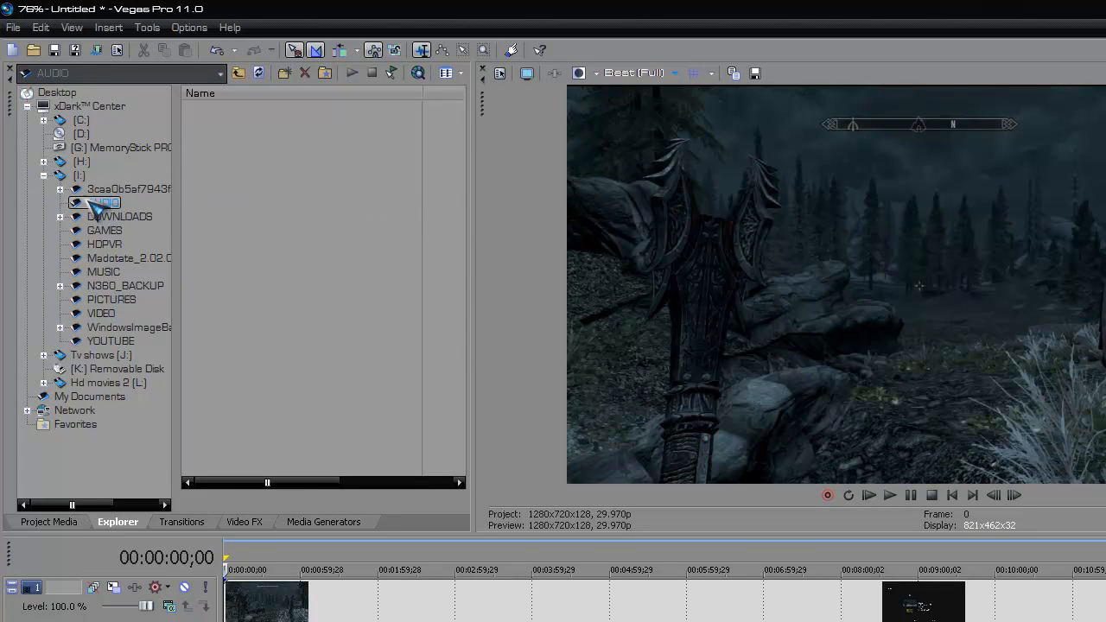
{"action": "left_click", "coordinate": [43, 175]}
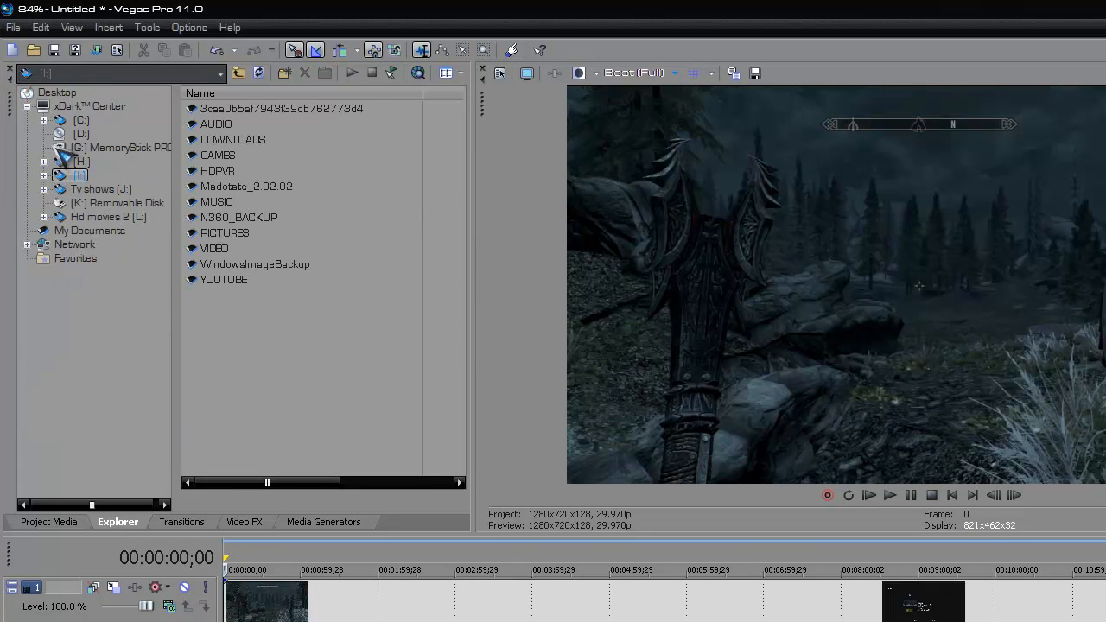
{"action": "left_click", "coordinate": [43, 120]}
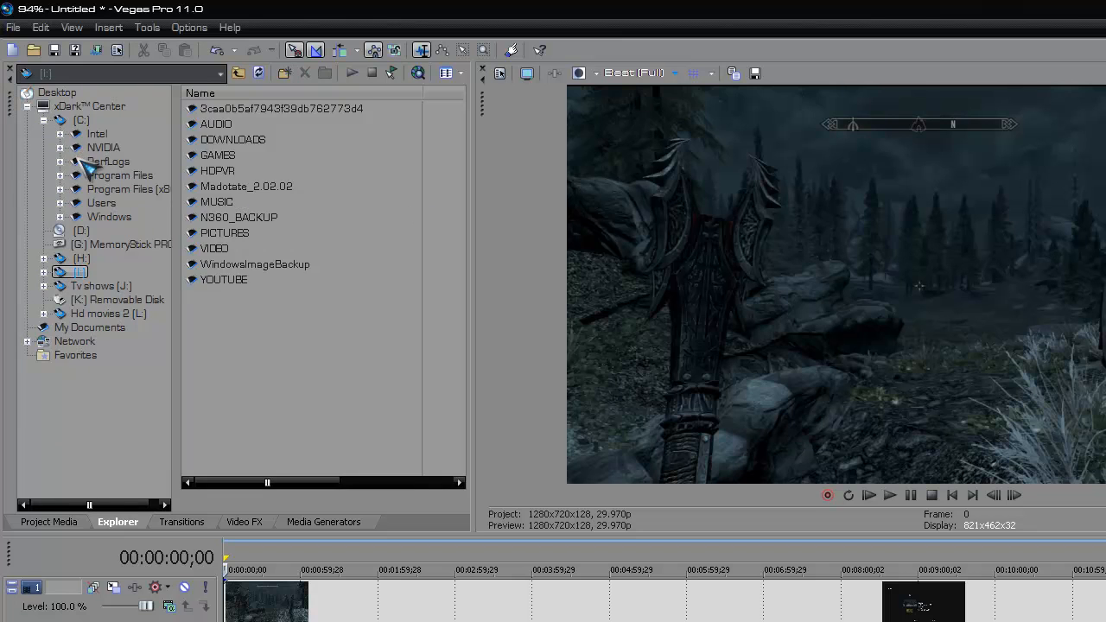
{"action": "left_click", "coordinate": [97, 204]}
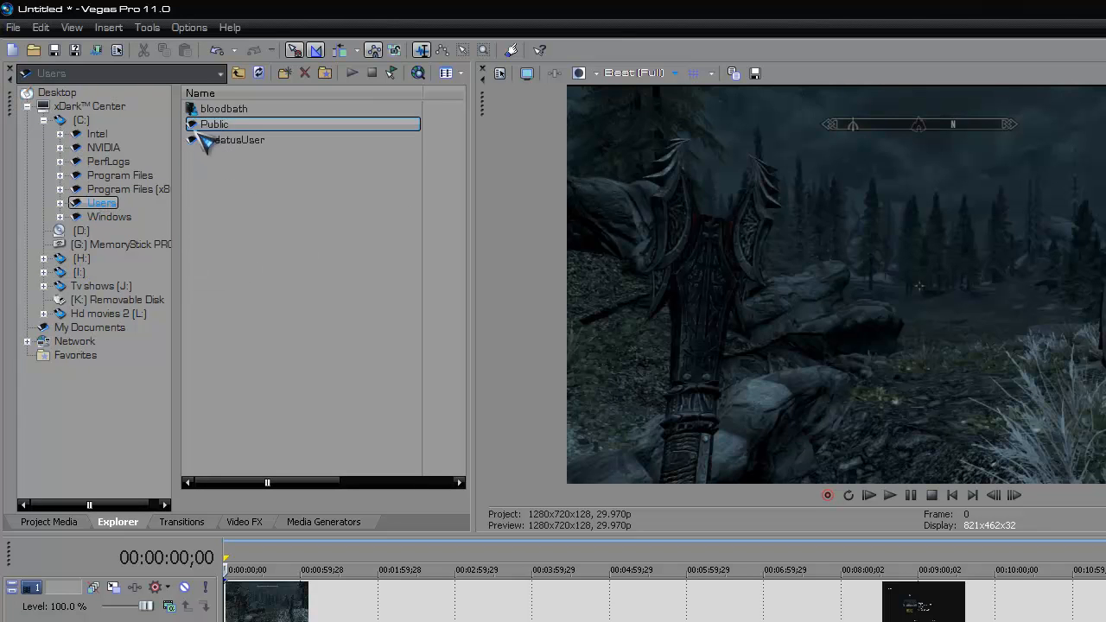
{"action": "double_click", "coordinate": [222, 111]}
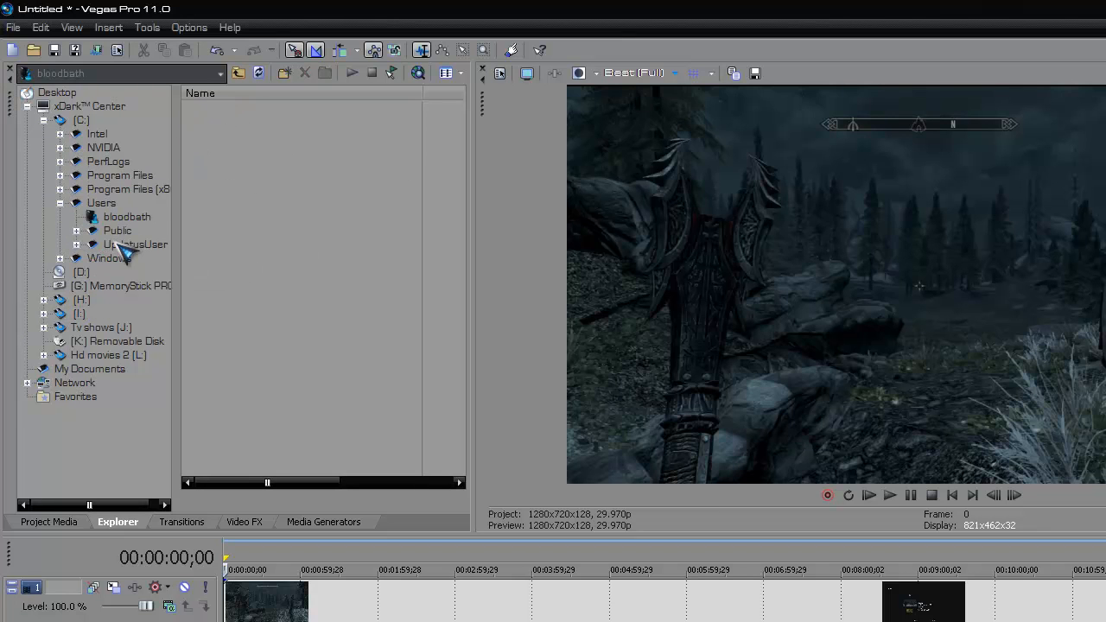
{"action": "left_click", "coordinate": [128, 217]}
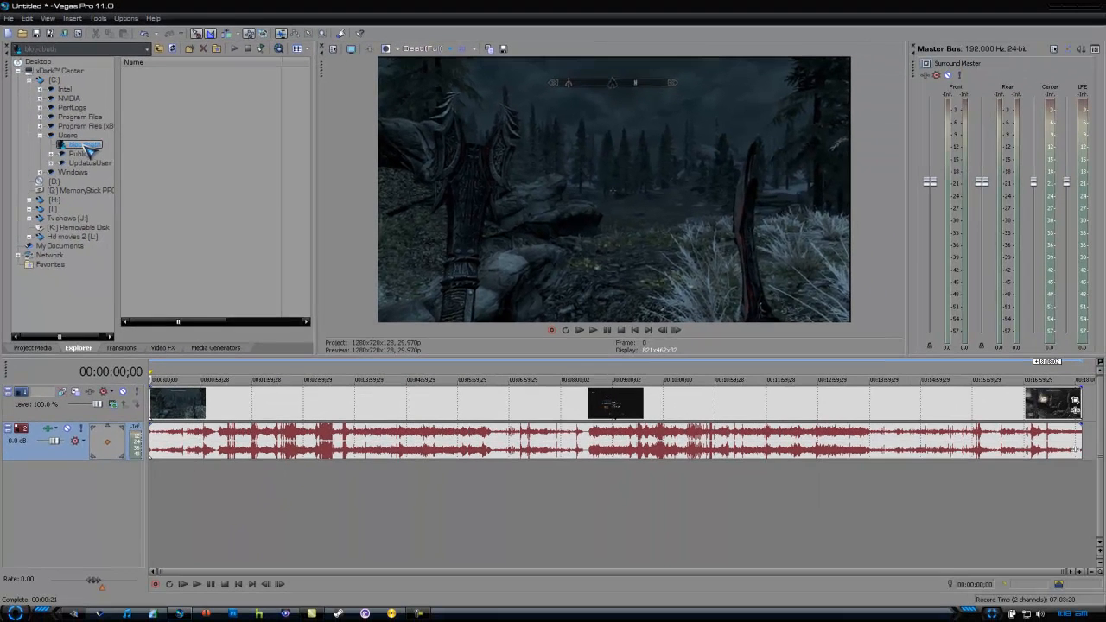
Add Skyrim 1.wav from the Windows Documents library as a new audio track under the clip's own audio, and close the library window
{"action": "left_click", "coordinate": [17, 613]}
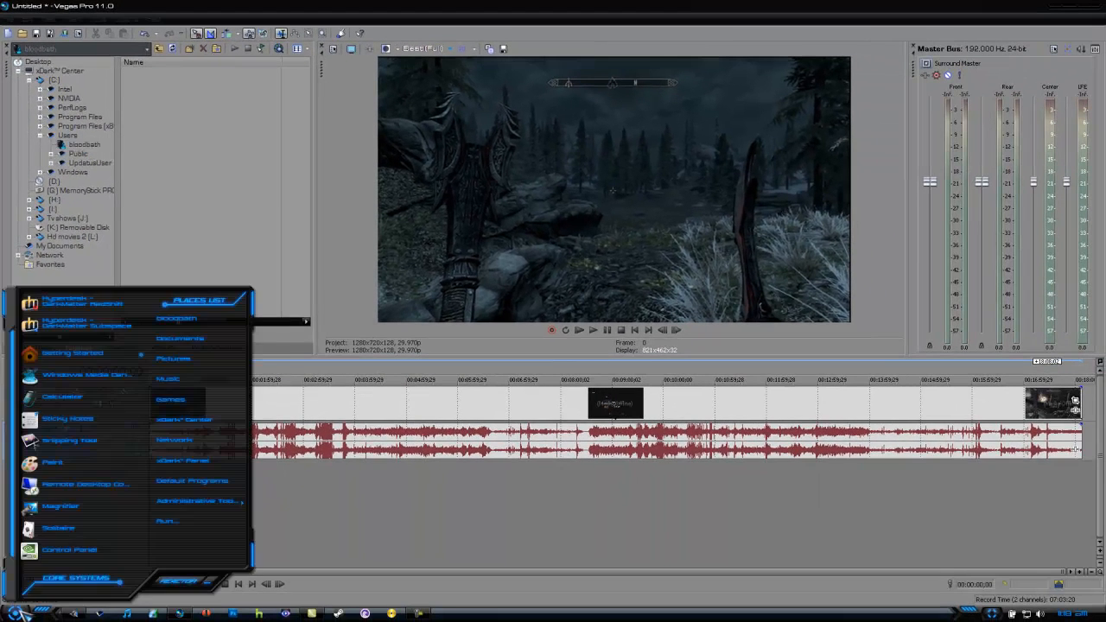
{"action": "left_click", "coordinate": [179, 339]}
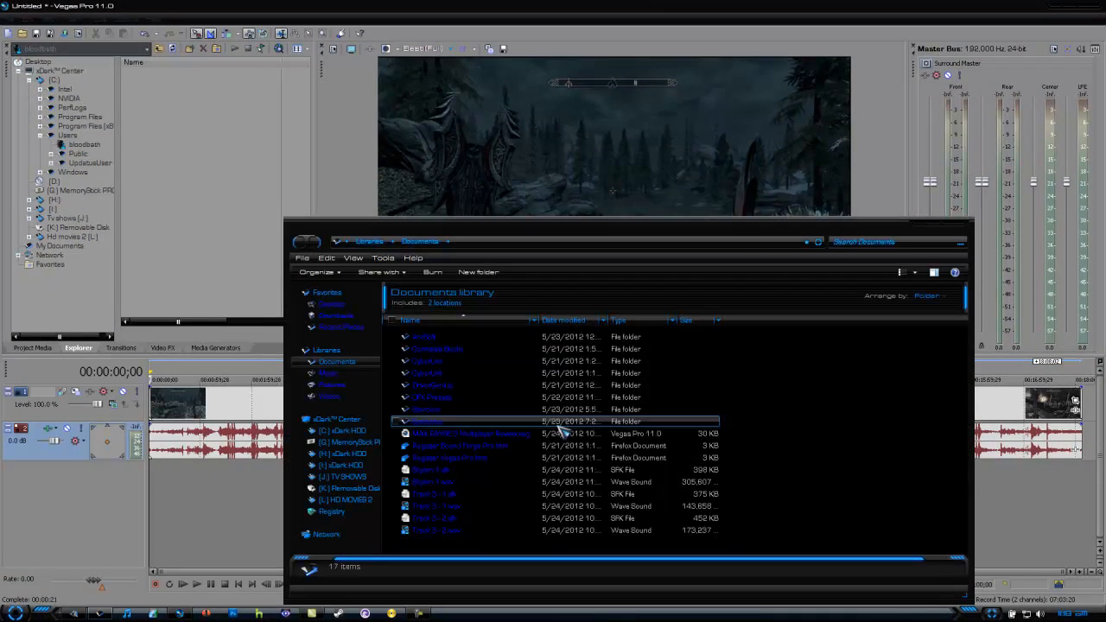
{"action": "left_click", "coordinate": [500, 531]}
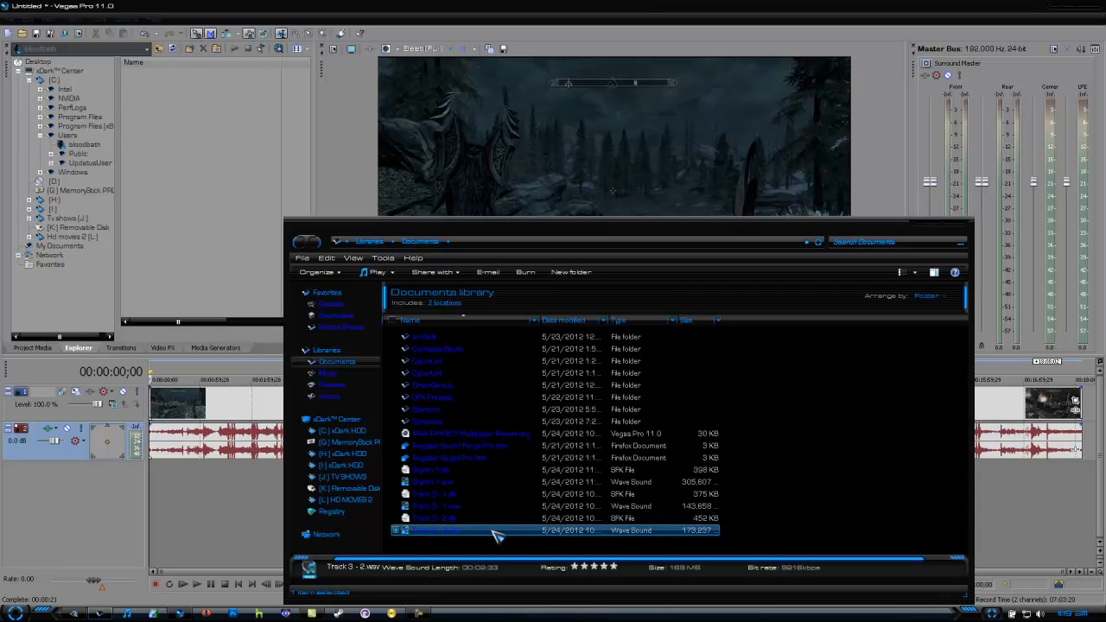
{"action": "left_click", "coordinate": [459, 482]}
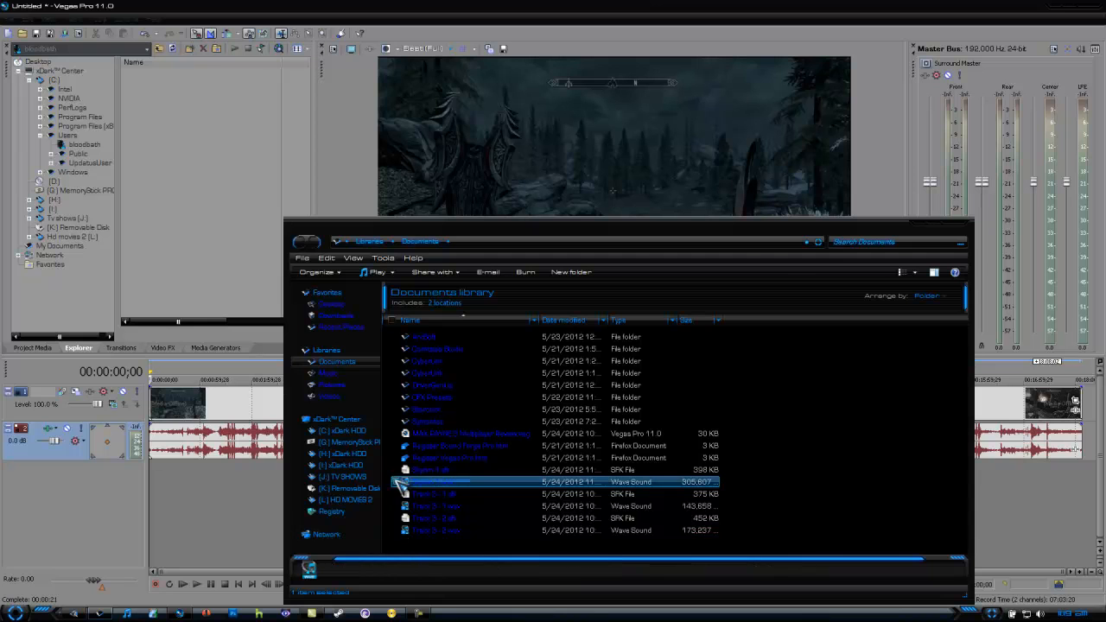
{"action": "left_click_drag", "start_coordinate": [391, 485], "coordinate": [222, 484]}
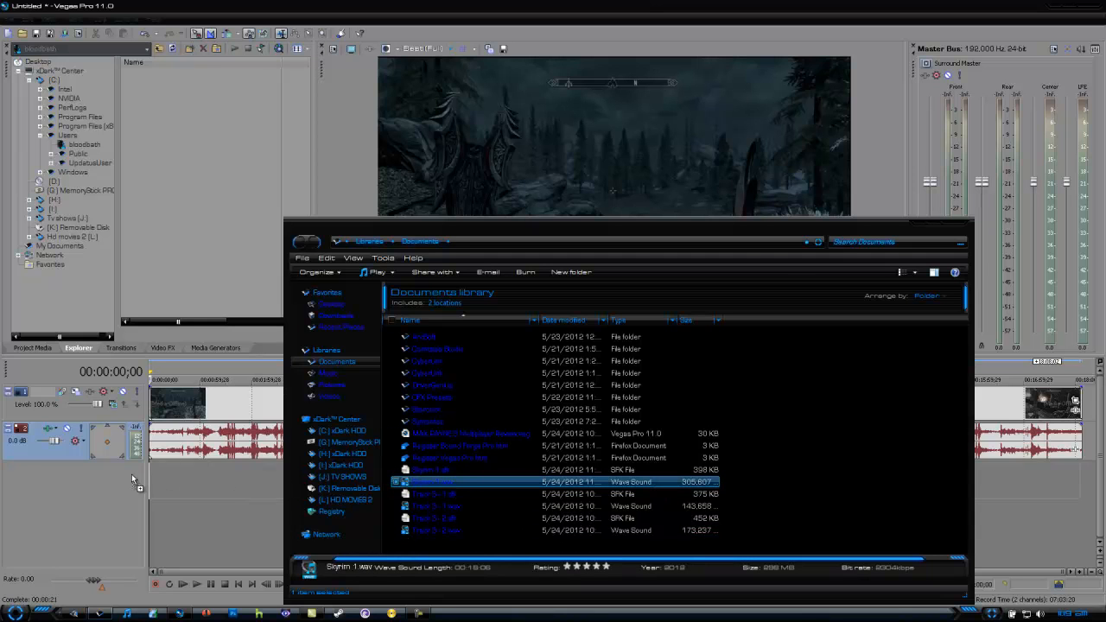
{"action": "left_click_drag", "start_coordinate": [132, 473], "coordinate": [134, 475]}
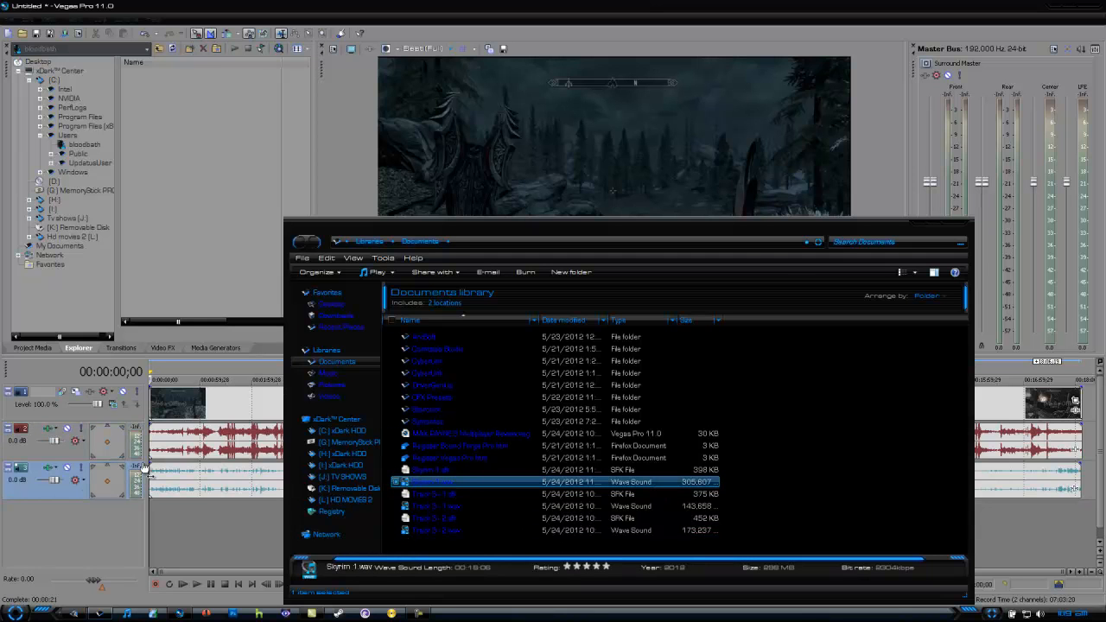
{"action": "left_click", "coordinate": [950, 228]}
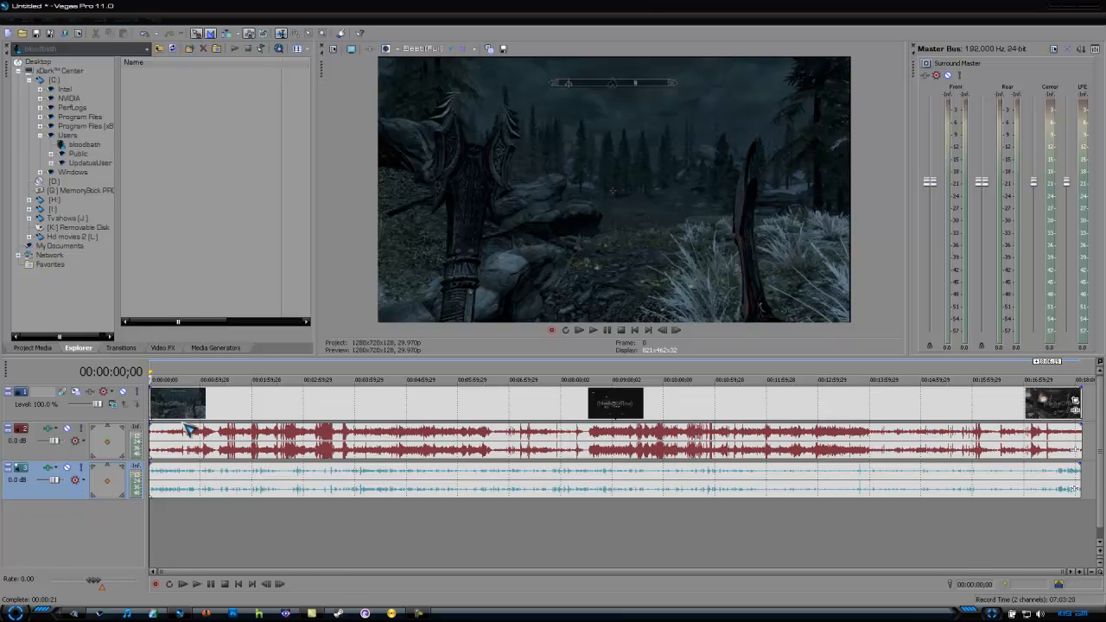
Play the timeline for a few seconds from 00:00:03;05, stop playback, and return the cursor to the start
{"action": "left_click", "coordinate": [166, 404]}
{"action": "scroll", "coordinate": [189, 422], "scroll_direction": "up", "scroll_amount": 10}
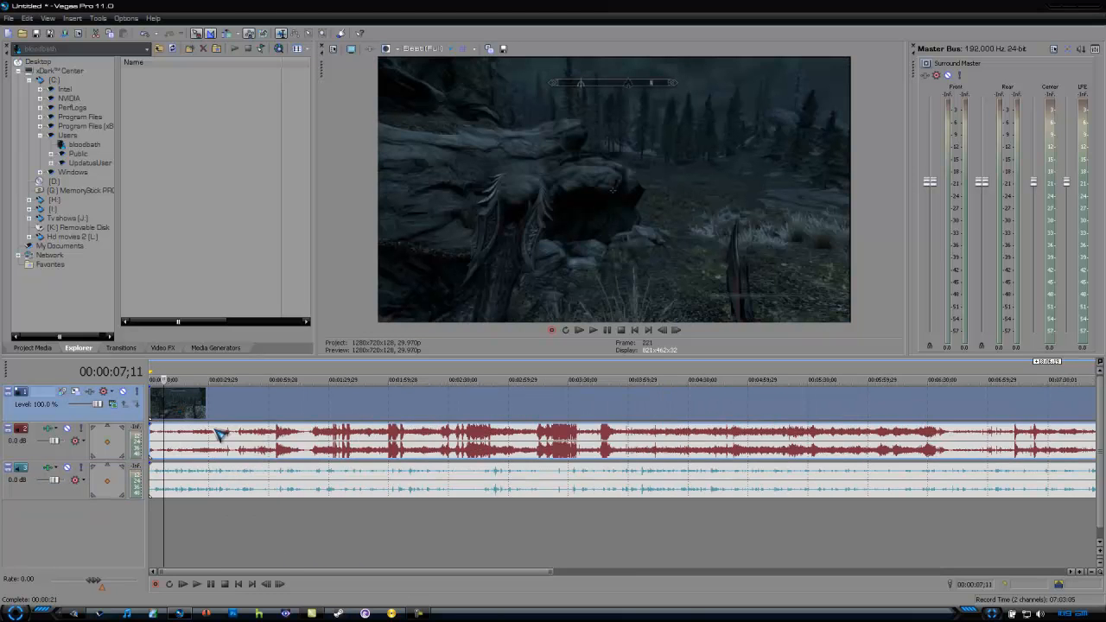
{"action": "left_click", "coordinate": [201, 406]}
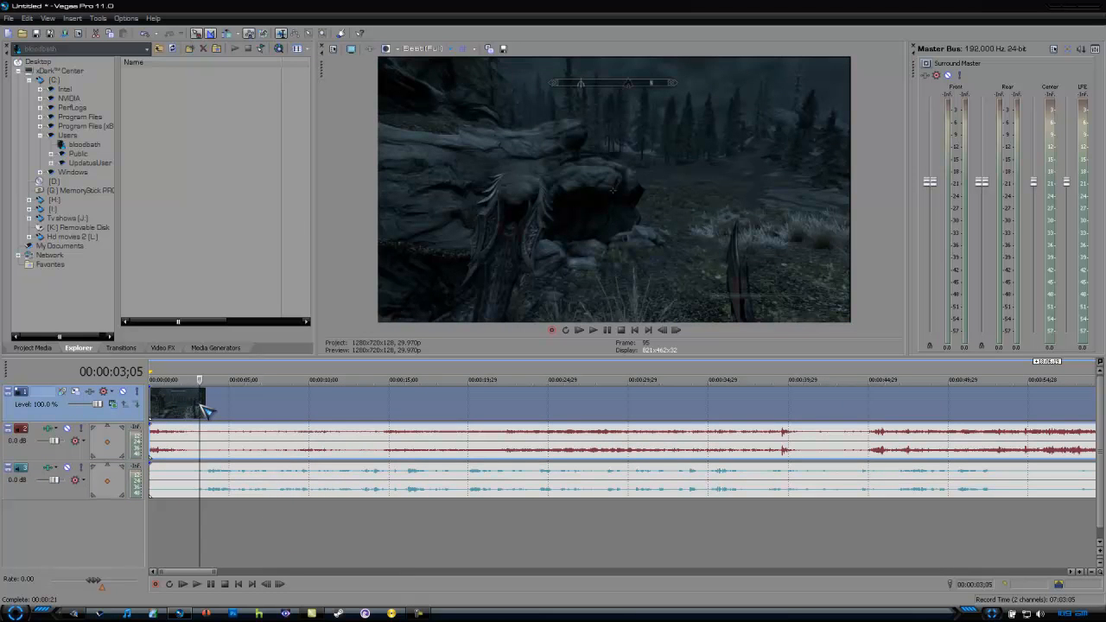
{"action": "key", "text": "space"}
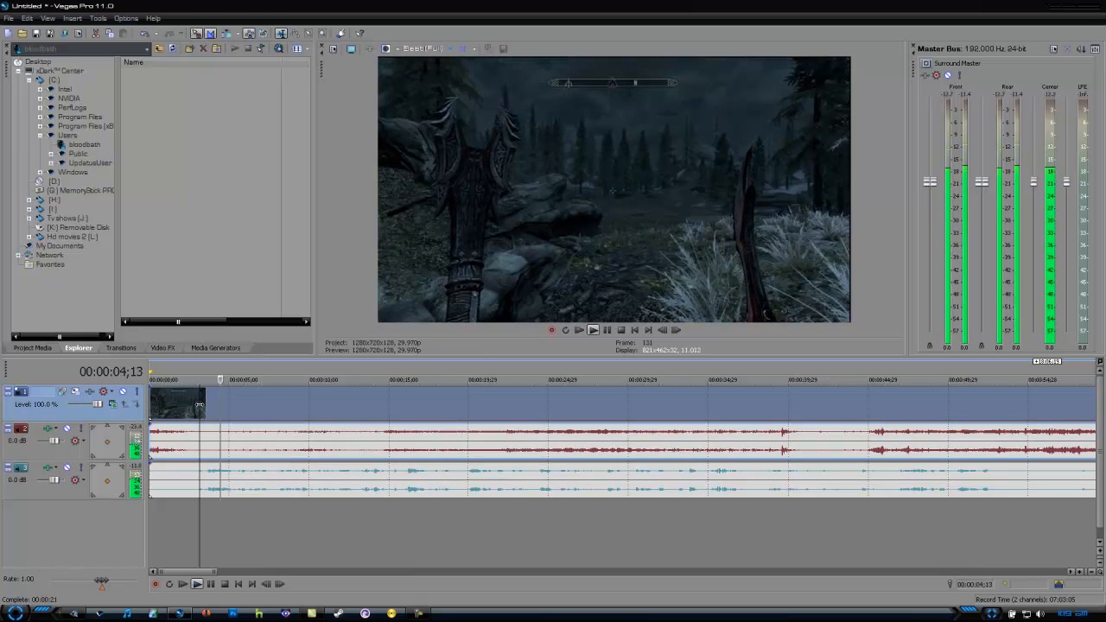
{"action": "scroll", "coordinate": [201, 408], "scroll_direction": "down", "scroll_amount": 5}
{"action": "scroll", "coordinate": [207, 416], "scroll_direction": "down", "scroll_amount": 2}
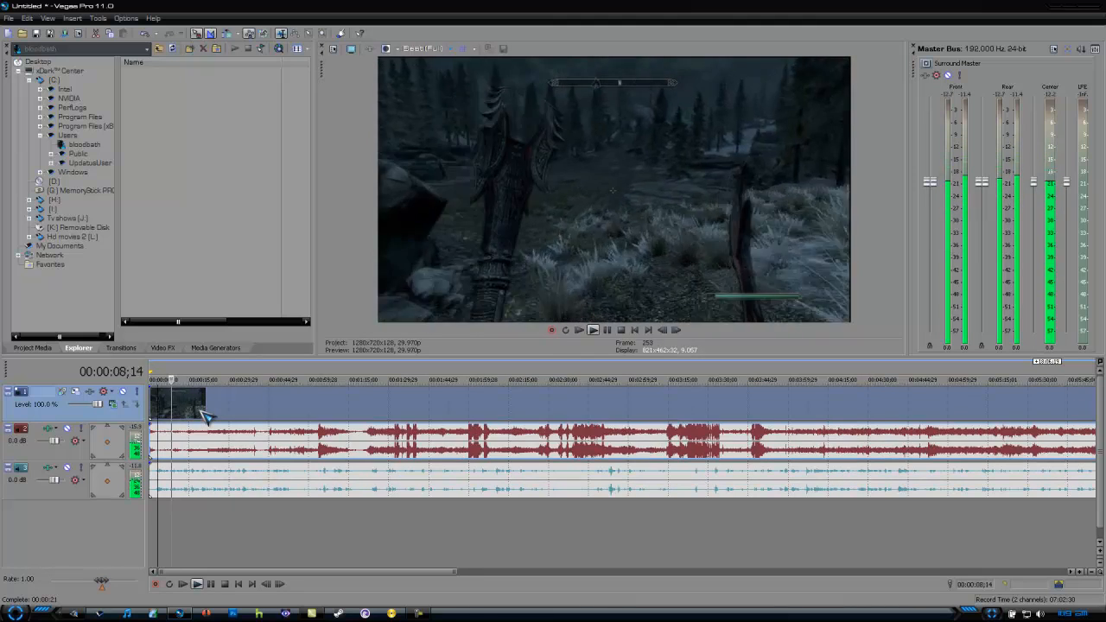
{"action": "key", "text": "space"}
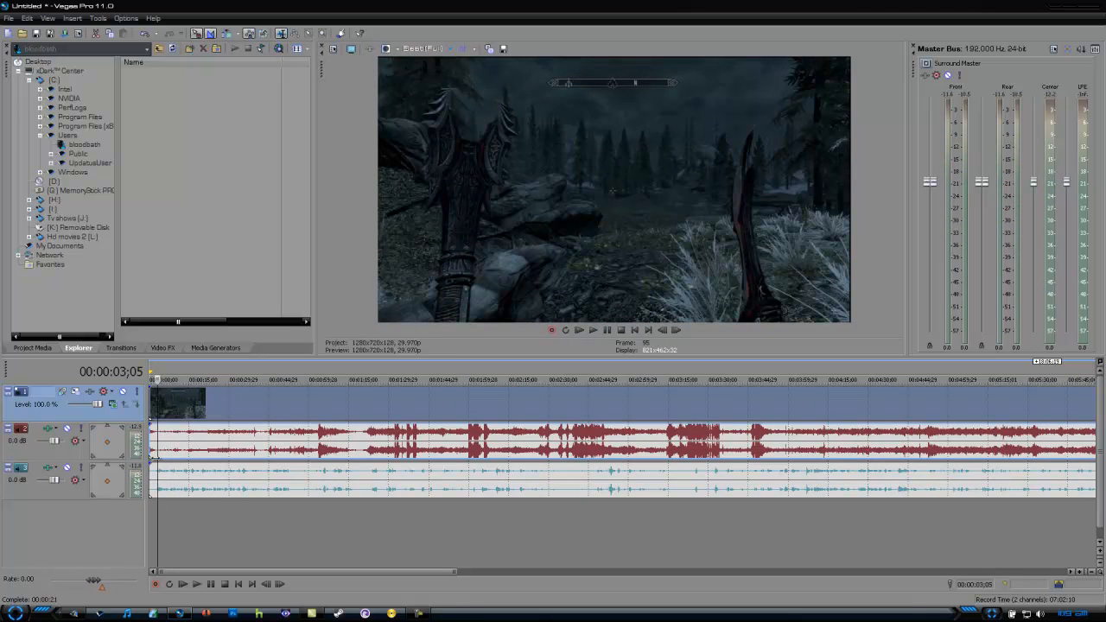
{"action": "left_click", "coordinate": [151, 404]}
{"action": "scroll", "coordinate": [152, 405], "scroll_direction": "up", "scroll_amount": 5}
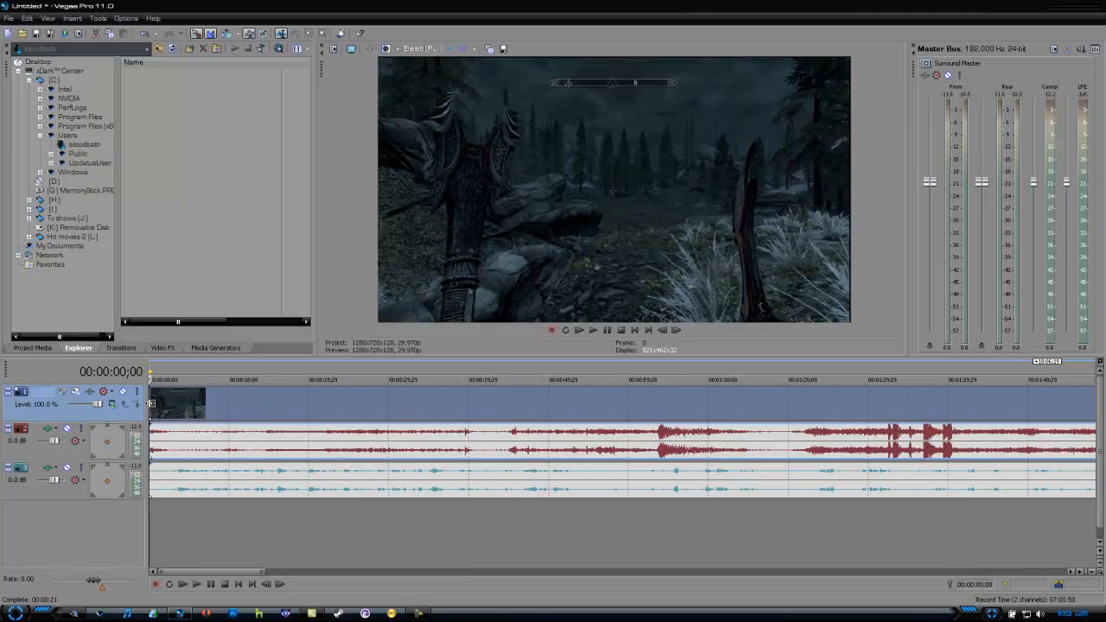
{"action": "scroll", "coordinate": [161, 408], "scroll_direction": "down", "scroll_amount": 10}
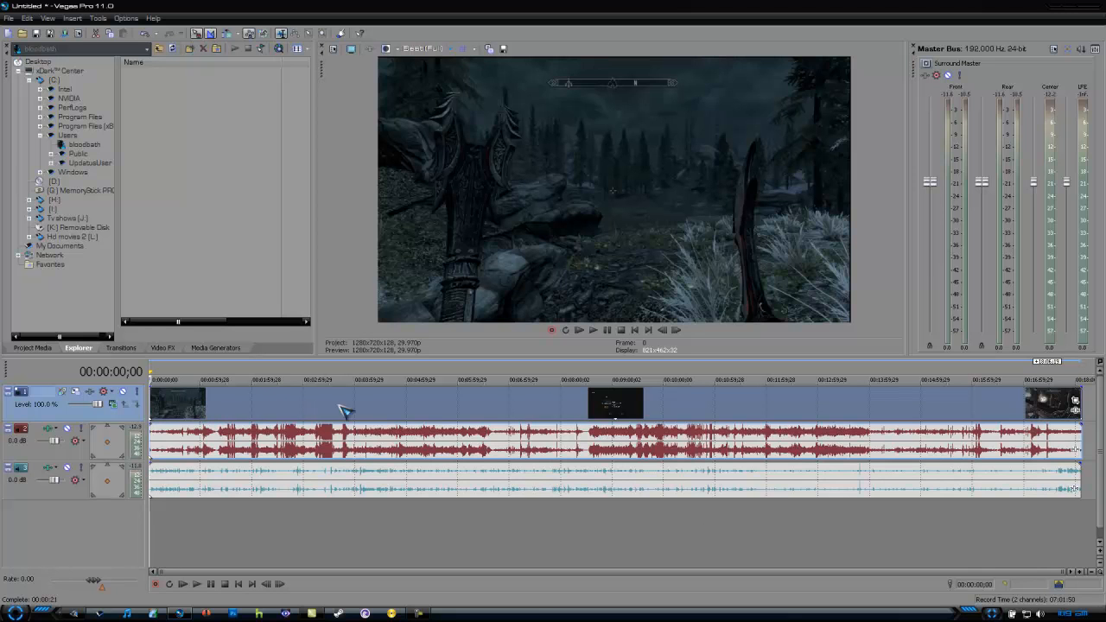
Set the video event's properties to Disable resample and turn off Maintain aspect ratio
{"action": "right_click", "coordinate": [272, 411]}
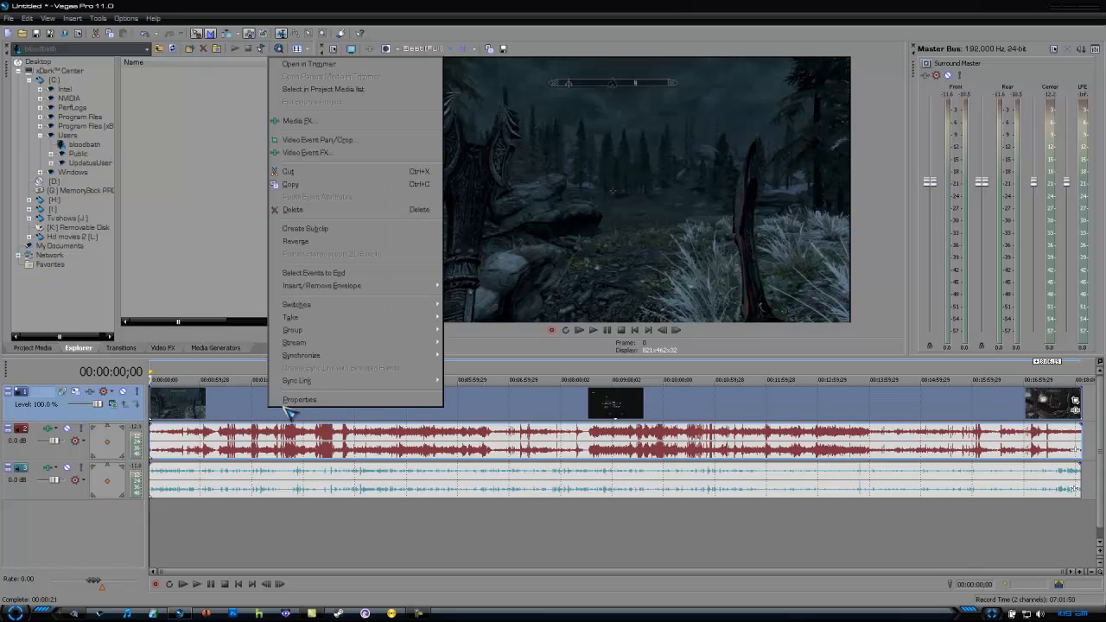
{"action": "left_click", "coordinate": [298, 399]}
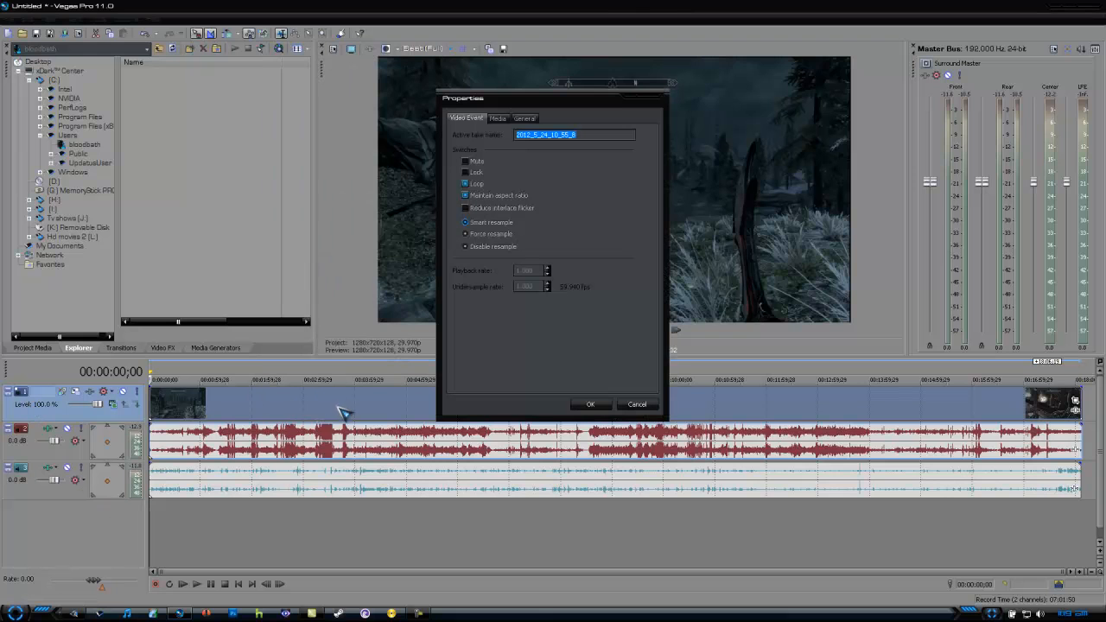
{"action": "left_click", "coordinate": [485, 246]}
{"action": "left_click", "coordinate": [485, 197]}
{"action": "left_click", "coordinate": [592, 405]}
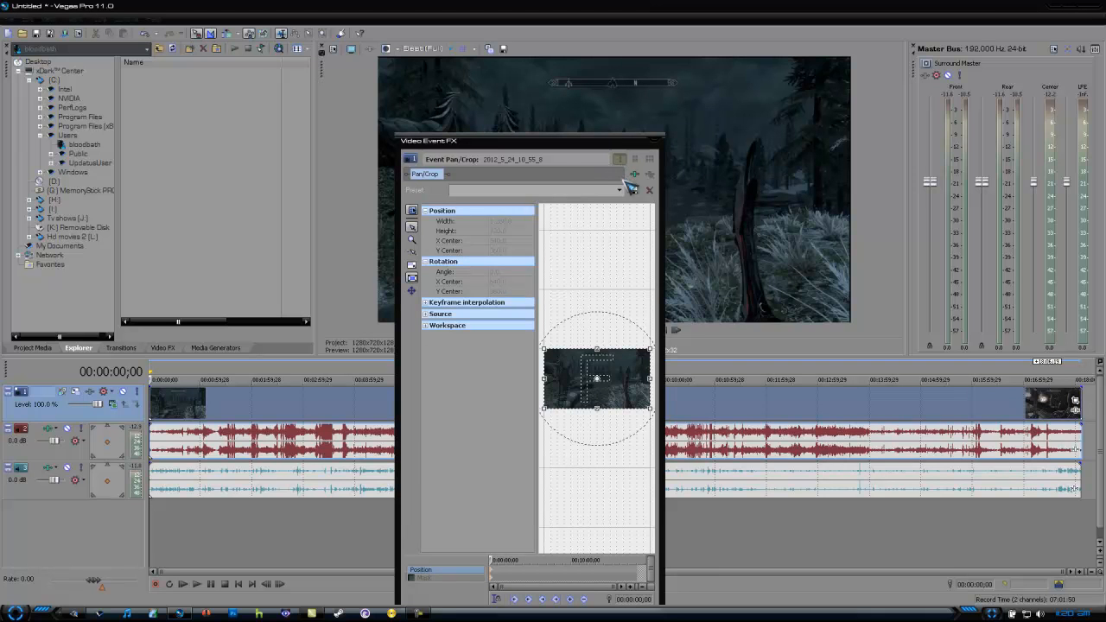
Apply the HDPVR preset to the video event's Pan/Crop settings and close the event effects window
{"action": "left_click", "coordinate": [620, 190]}
{"action": "left_click", "coordinate": [577, 238]}
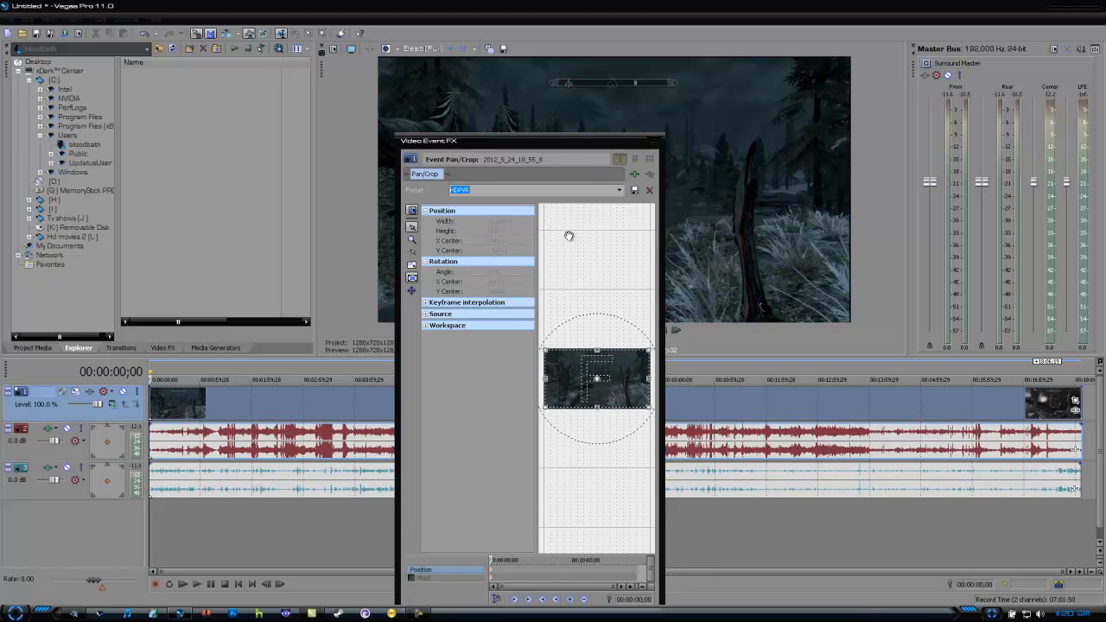
{"action": "left_click", "coordinate": [663, 139]}
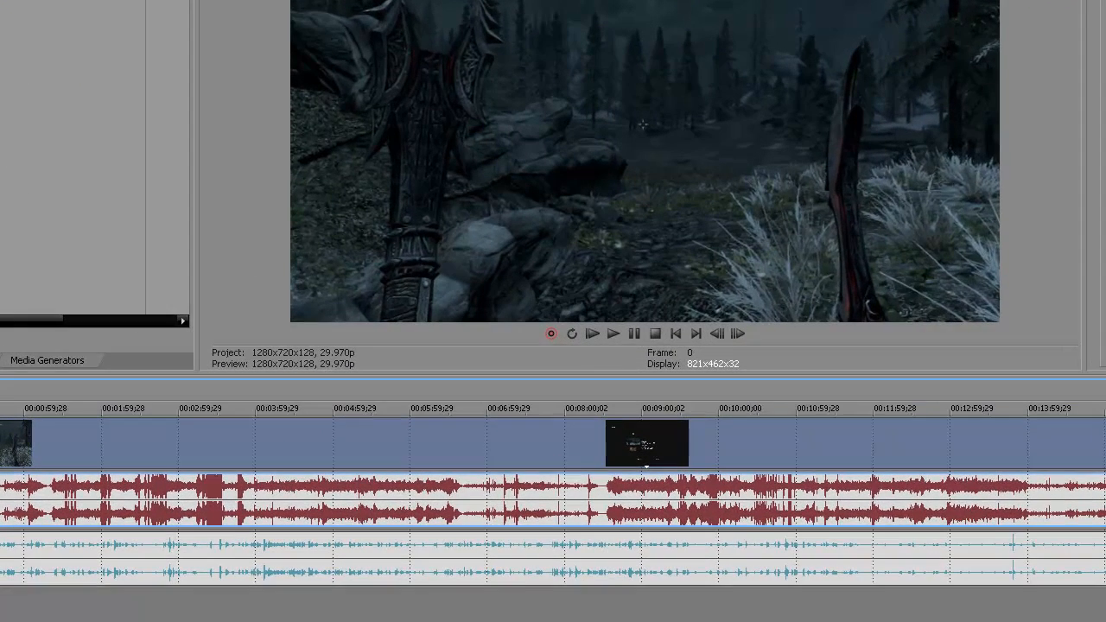
Add the Sony Color Corrector and Sony Sharpen effects to the video track's effect chain
{"action": "left_click", "coordinate": [90, 393]}
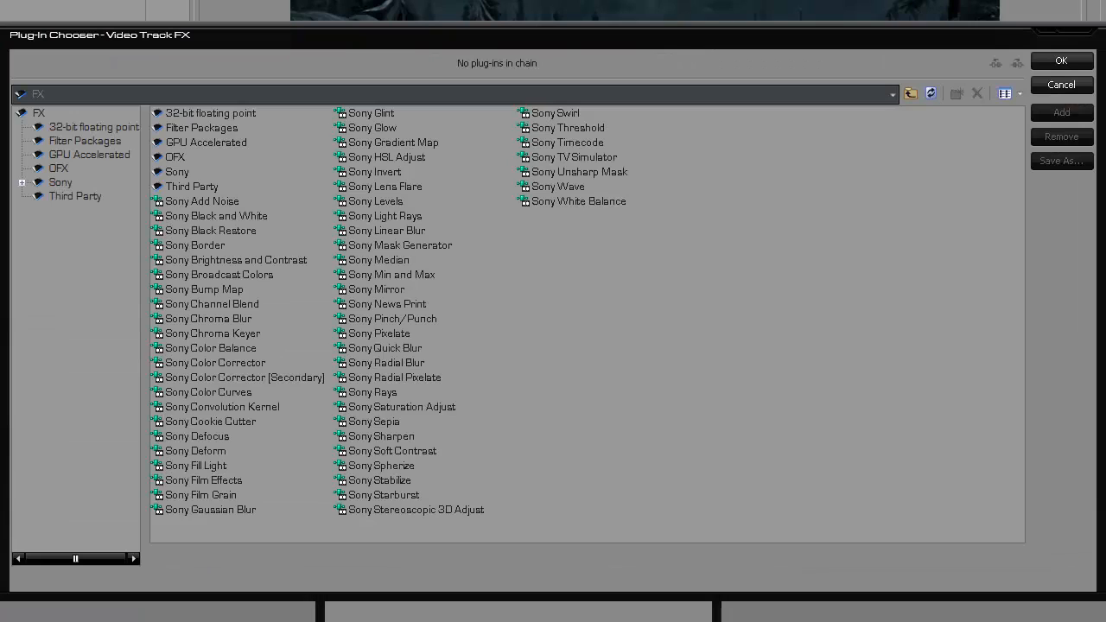
{"action": "left_click", "coordinate": [249, 365]}
{"action": "left_click", "coordinate": [1061, 113]}
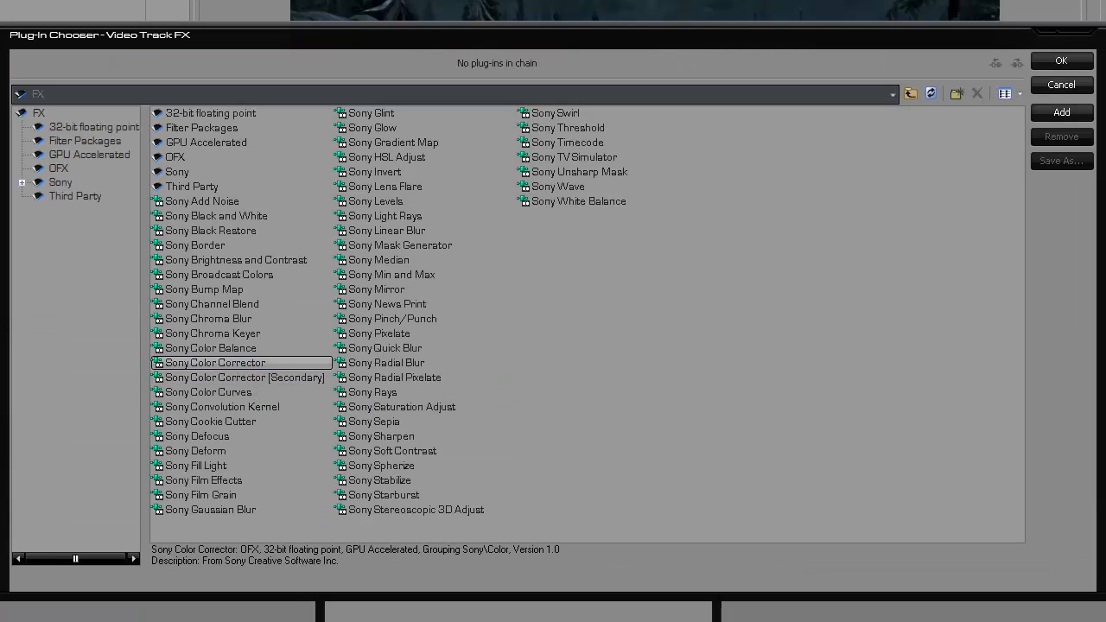
{"action": "left_click", "coordinate": [1088, 113]}
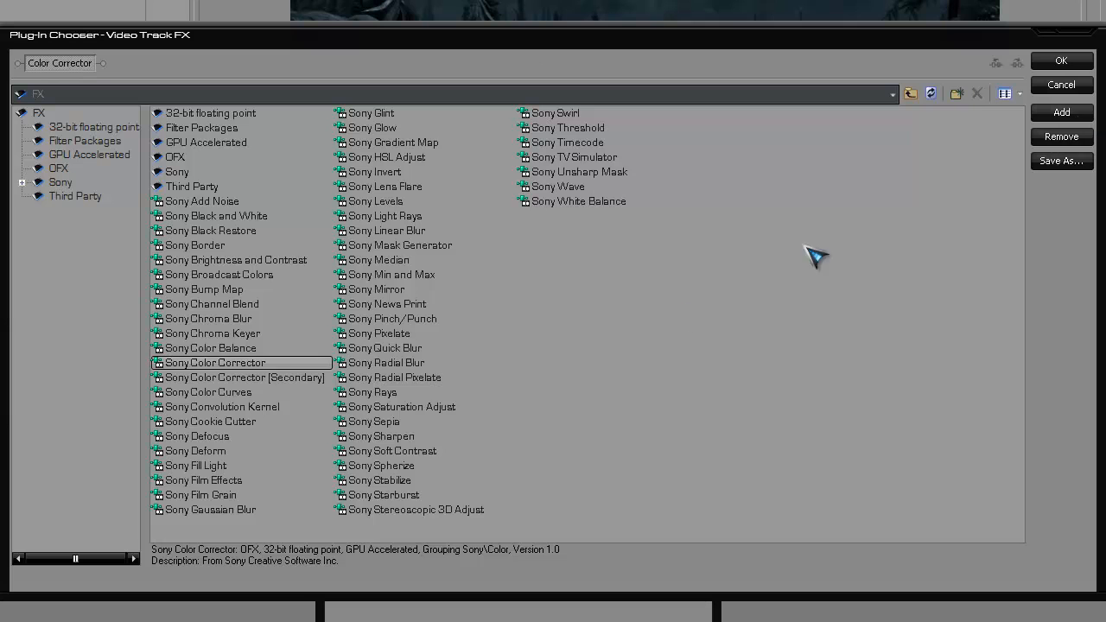
{"action": "left_click", "coordinate": [414, 436]}
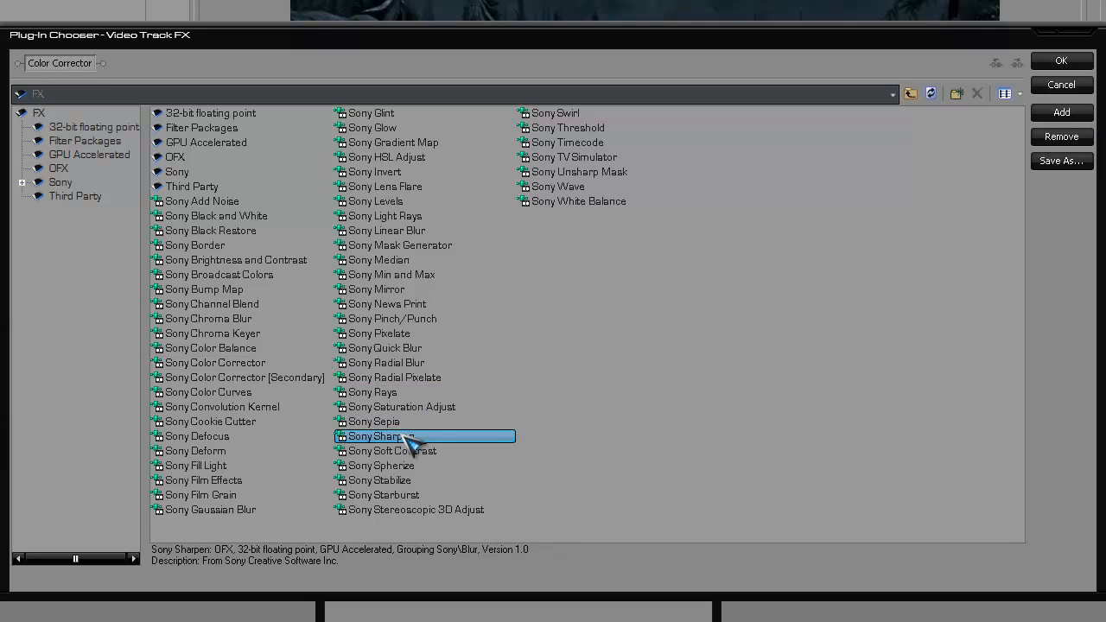
{"action": "left_click", "coordinate": [1063, 113]}
{"action": "left_click", "coordinate": [1061, 61]}
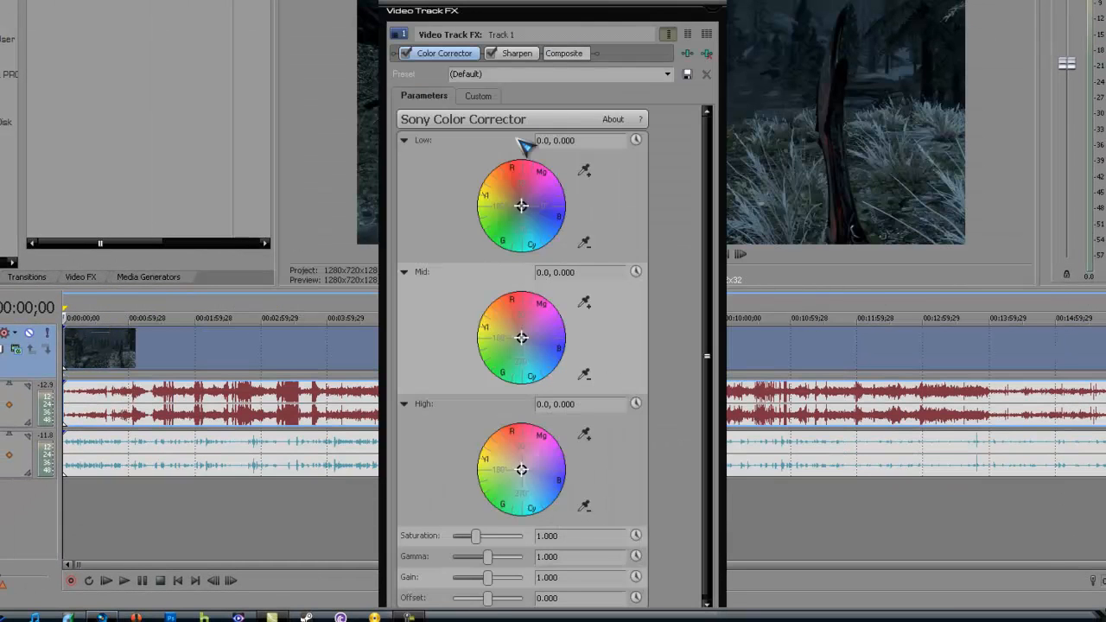
Apply the HDPVR preset to the track's Color Corrector and close the track effects window
{"action": "left_click", "coordinate": [669, 75]}
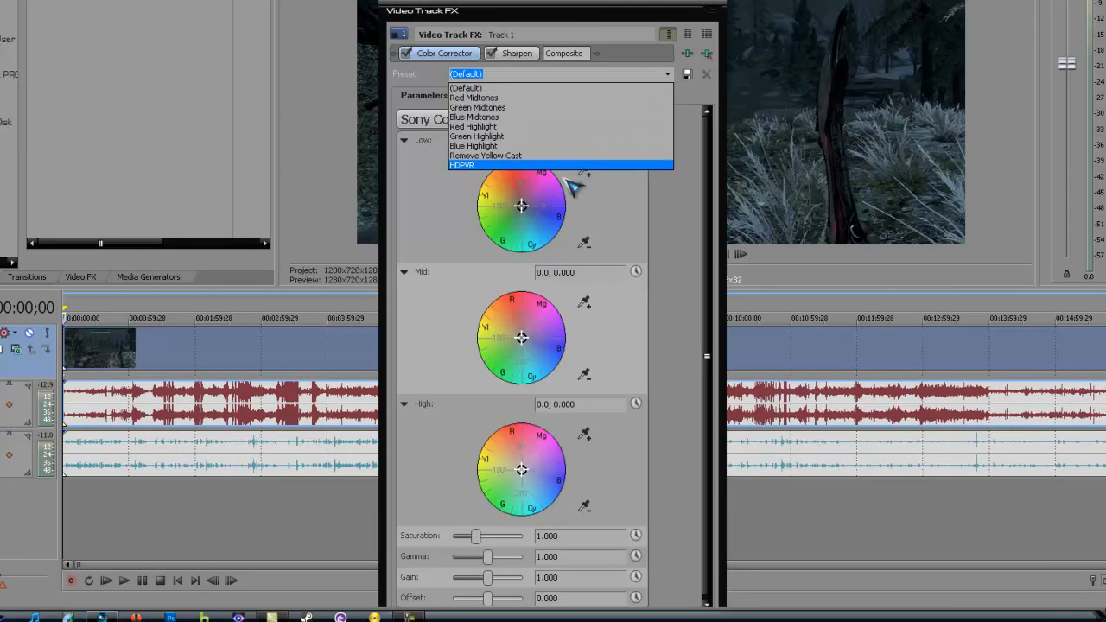
{"action": "left_click", "coordinate": [580, 162]}
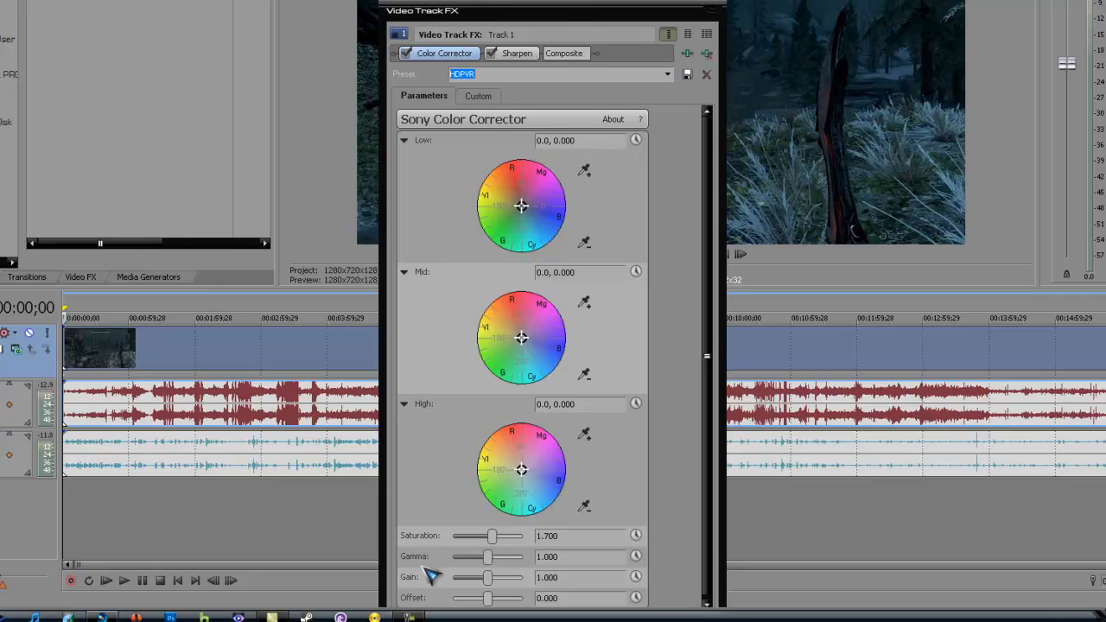
{"action": "left_click", "coordinate": [713, 10]}
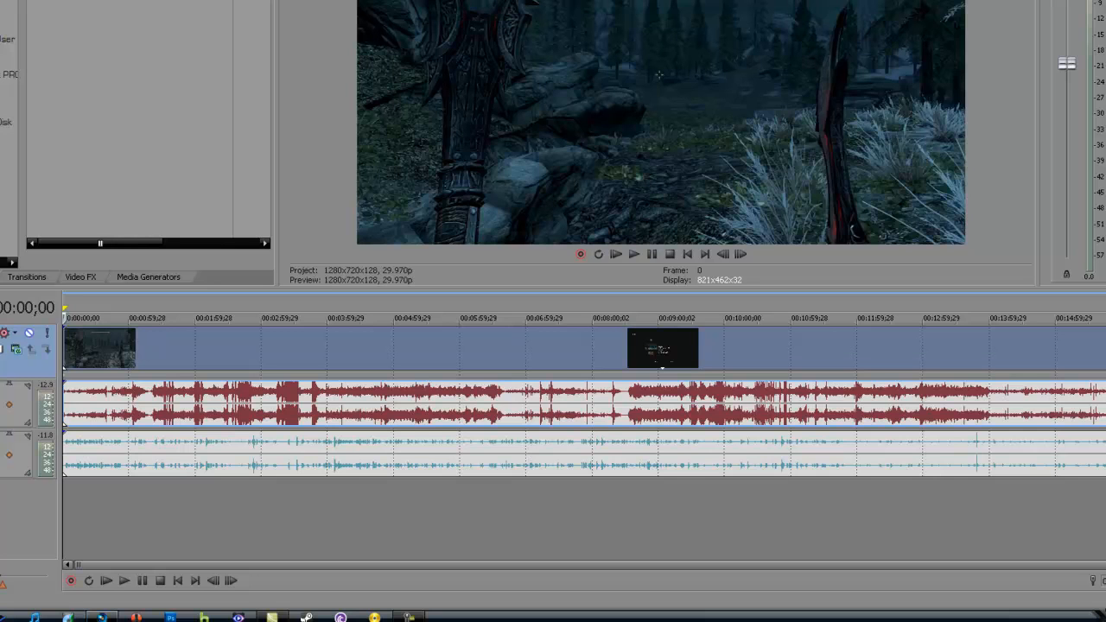
Lower the surround master's front level to -2.0 dB and insert an empty video track above the gameplay clip
{"action": "left_click", "coordinate": [1067, 216]}
{"action": "right_click", "coordinate": [1105, 356]}
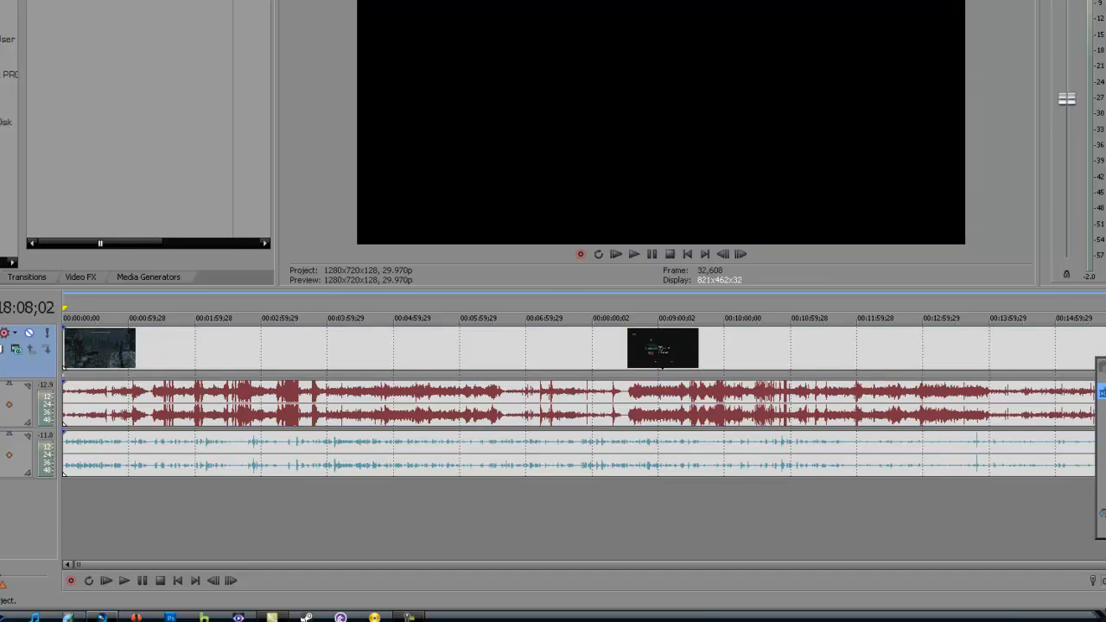
{"action": "left_click", "coordinate": [1105, 392]}
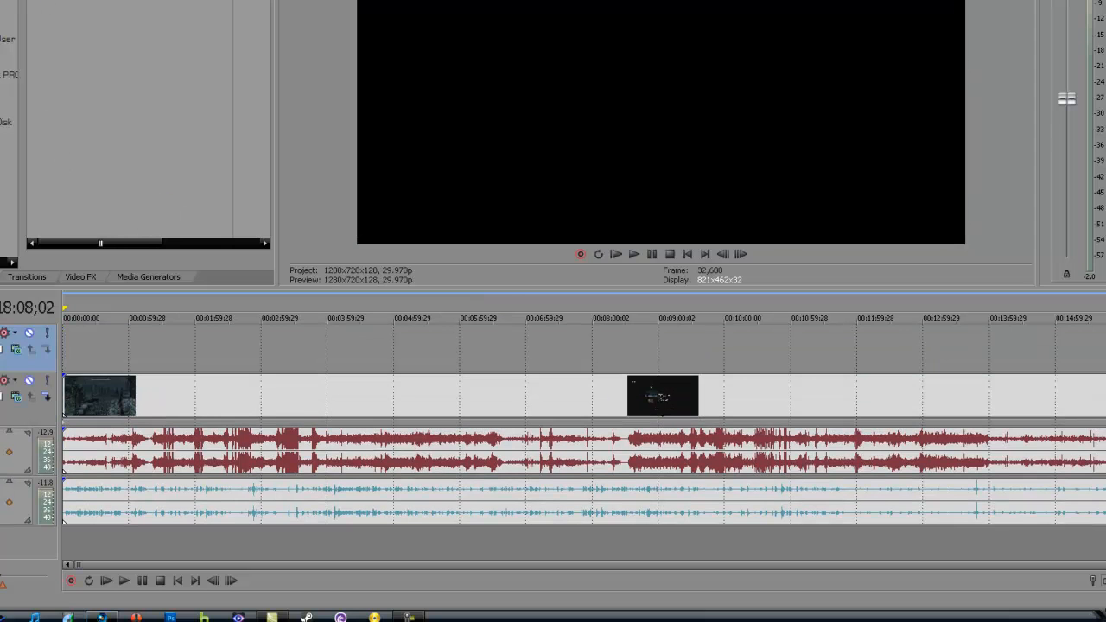
Place the 7NC preset from Titles & Text on the empty video track near 00:03:59;29 and close its settings window
{"action": "left_click", "coordinate": [130, 281]}
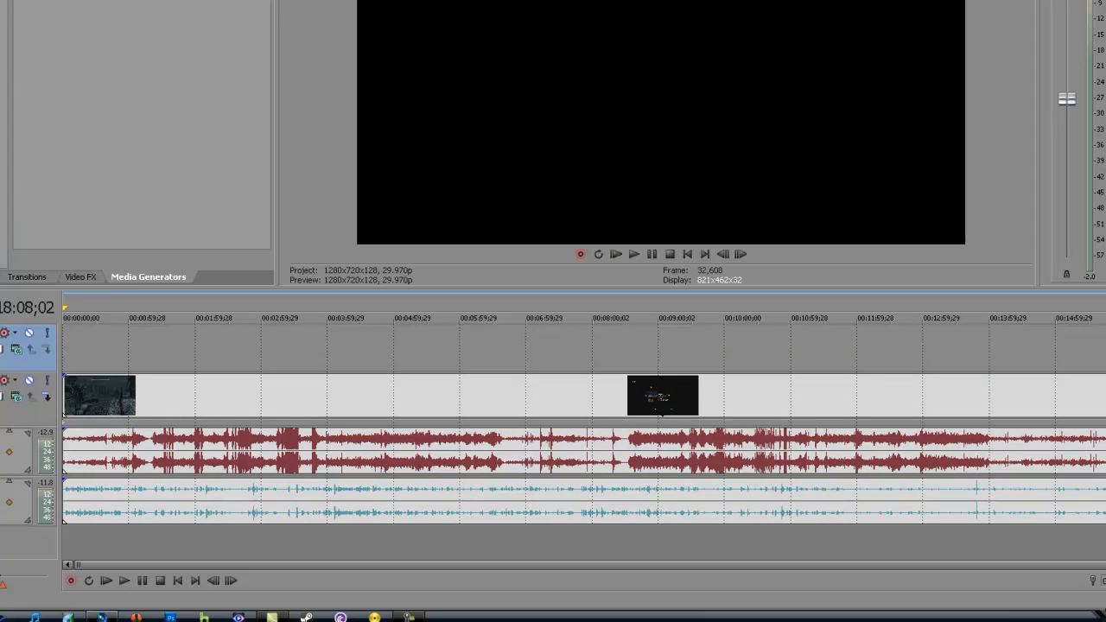
{"action": "scroll", "coordinate": [235, 39], "scroll_direction": "down", "scroll_amount": 10}
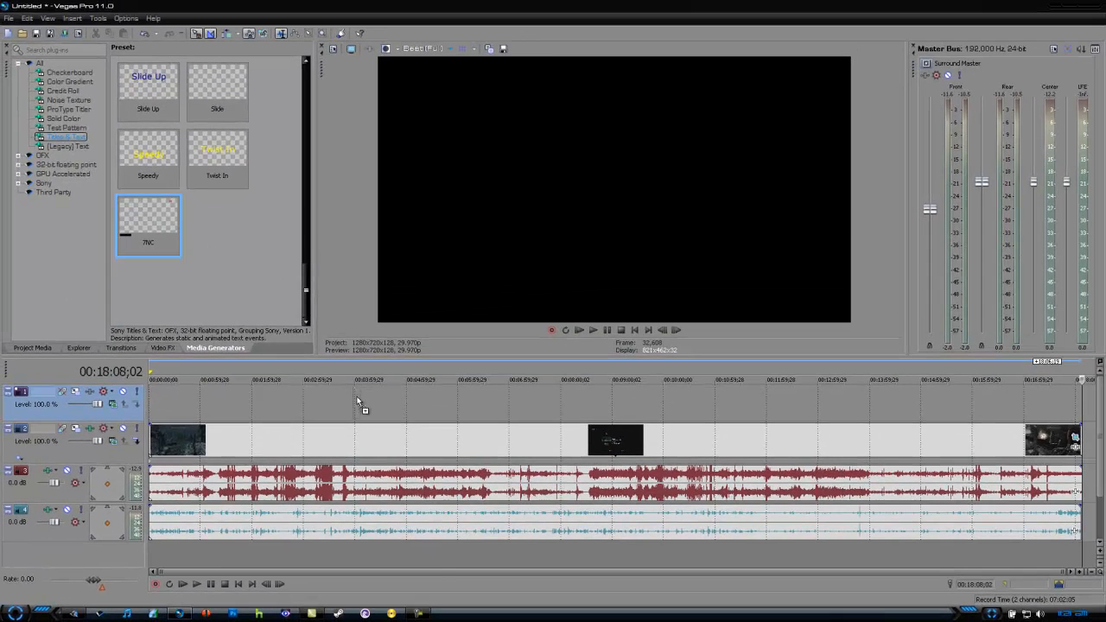
{"action": "left_click_drag", "start_coordinate": [361, 404], "coordinate": [361, 404]}
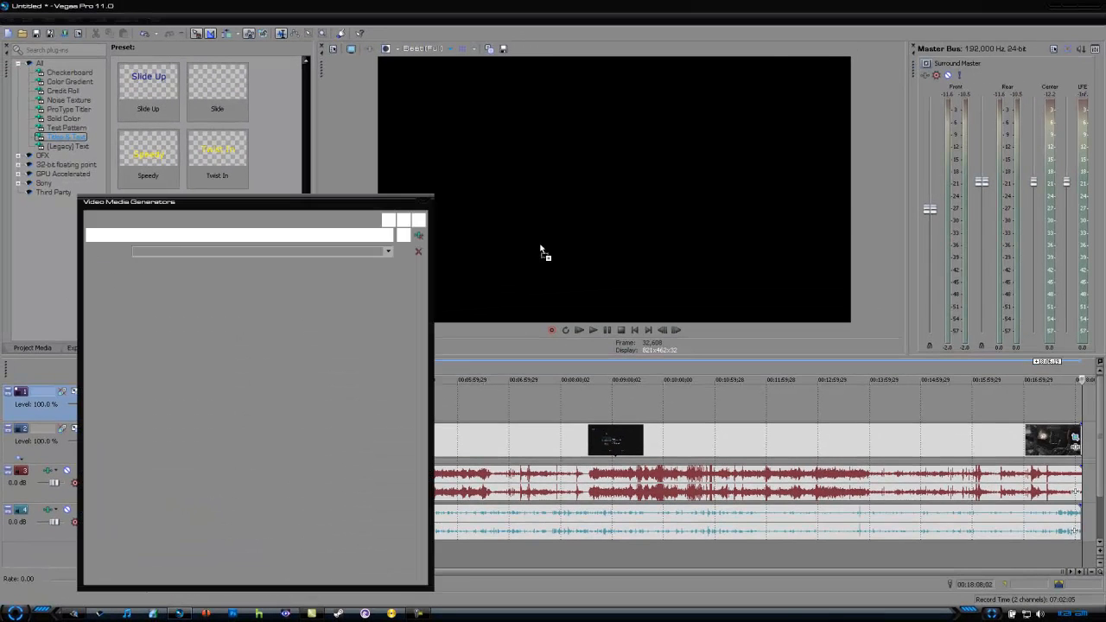
{"action": "left_click", "coordinate": [427, 205]}
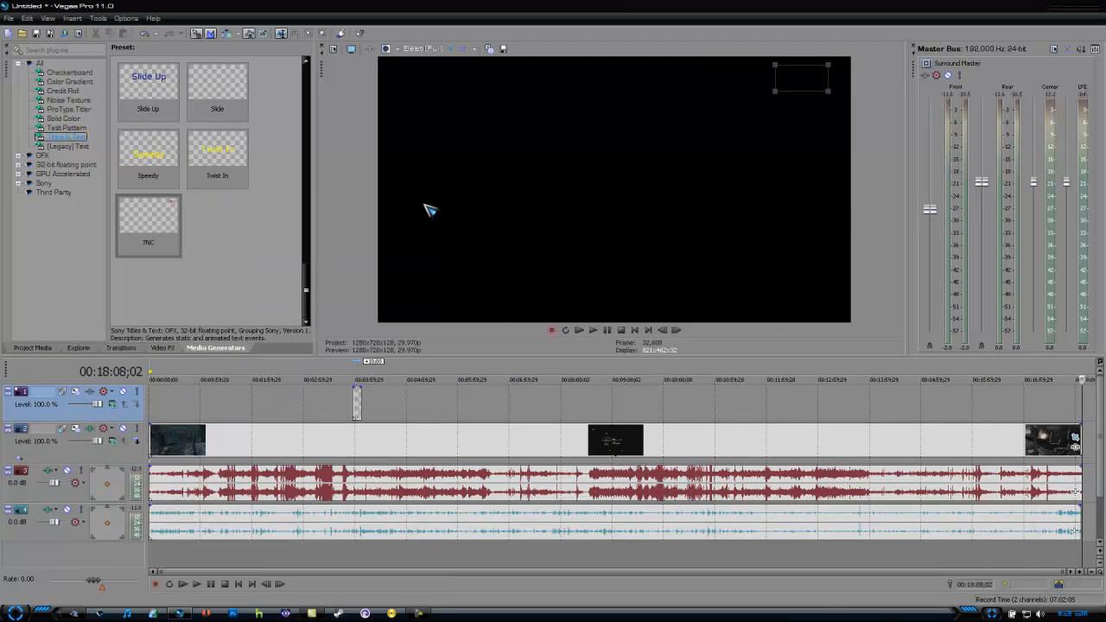
Move and stretch the 7NC title event so it spans the full length of the gameplay clip
{"action": "double_click", "coordinate": [354, 406]}
{"action": "left_click_drag", "start_coordinate": [174, 373], "coordinate": [140, 373]}
{"action": "left_click_drag", "start_coordinate": [359, 402], "coordinate": [1083, 412]}
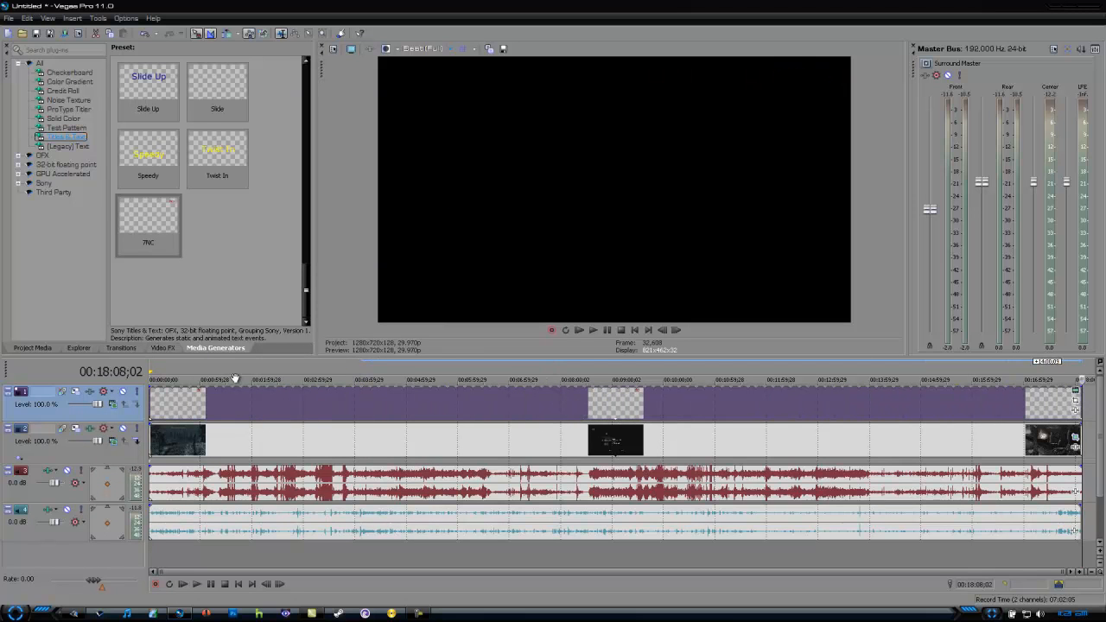
Add a short fade-in and fade-out to the title and gameplay video events, and play the opening seconds to check
{"action": "left_click_drag", "start_coordinate": [149, 388], "coordinate": [151, 423]}
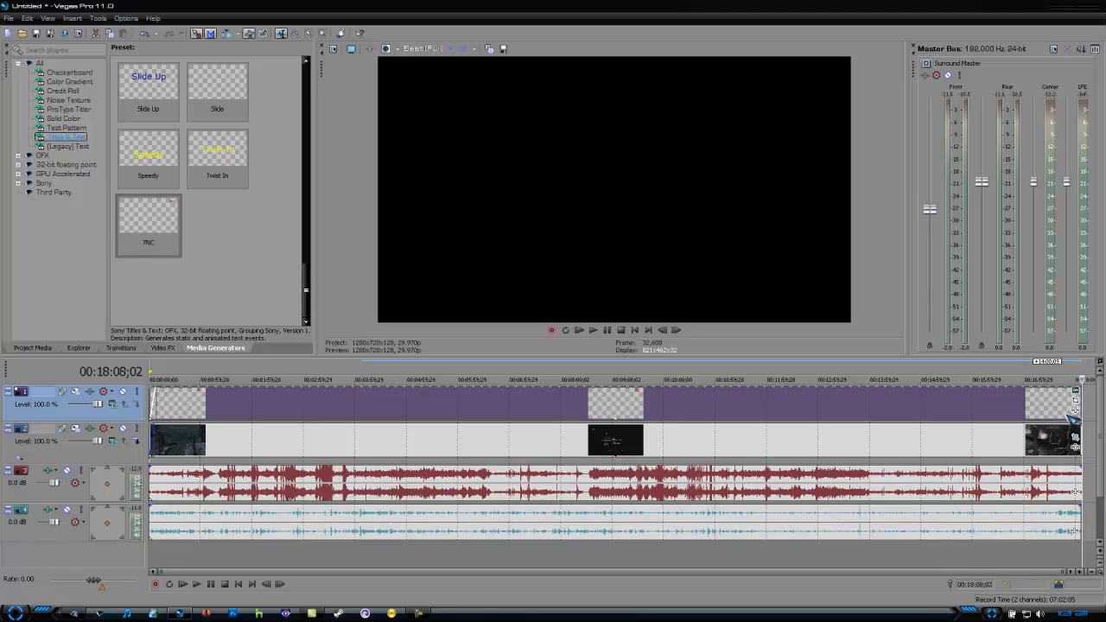
{"action": "left_click_drag", "start_coordinate": [1081, 388], "coordinate": [1081, 421]}
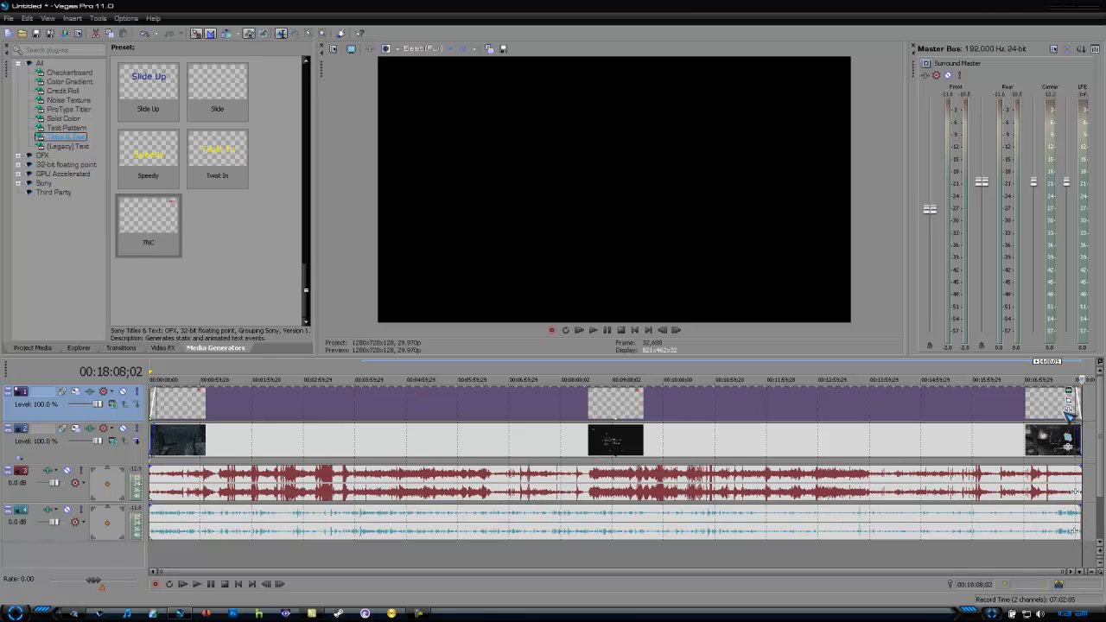
{"action": "left_click", "coordinate": [150, 397]}
{"action": "key", "text": "space"}
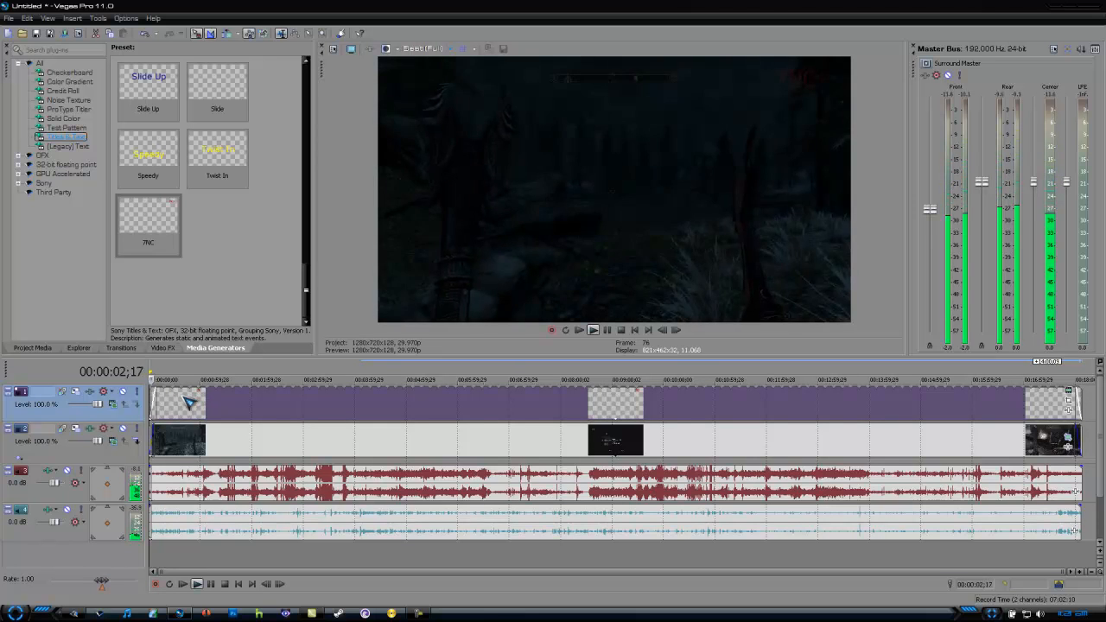
{"action": "key", "text": "space"}
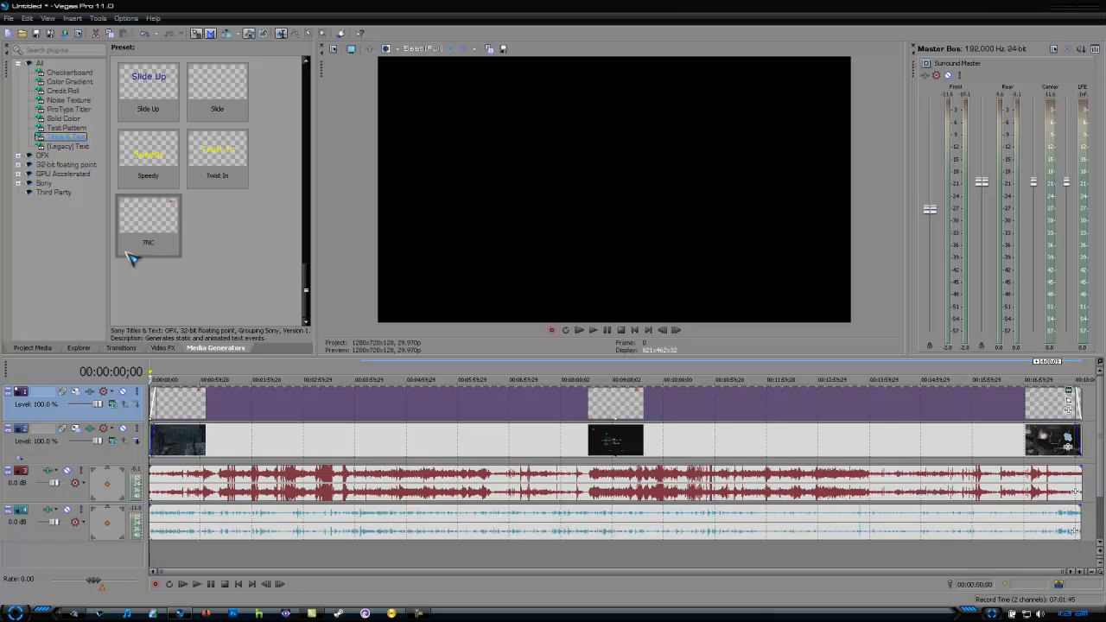
Save the project in My Documents as SKYRIM LET'S PLAY.veg
{"action": "left_click", "coordinate": [8, 18]}
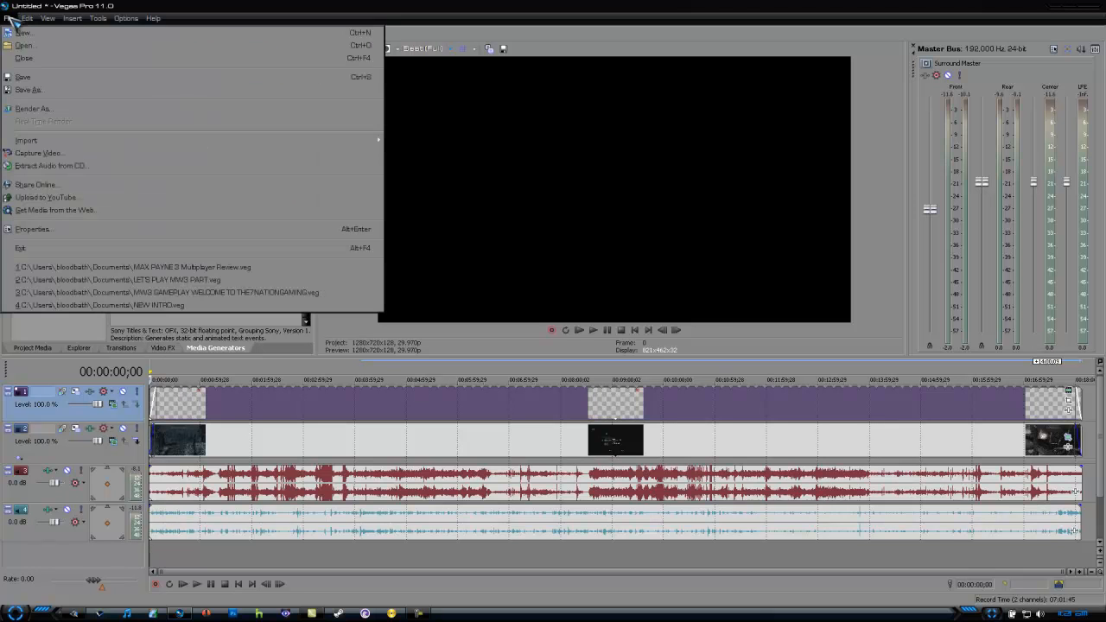
{"action": "left_click", "coordinate": [65, 92]}
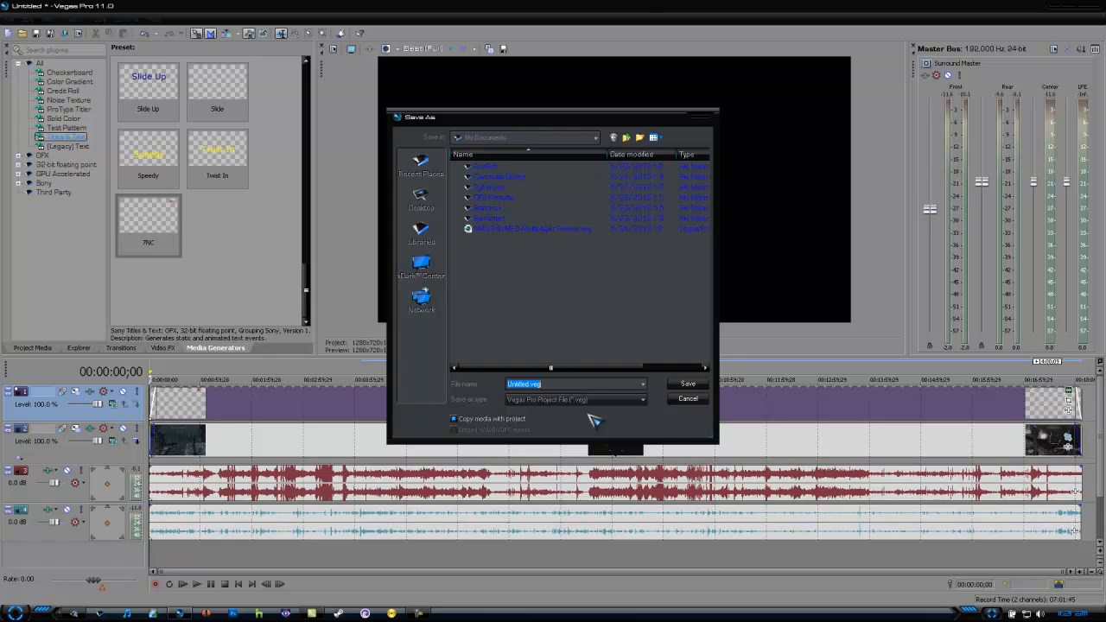
{"action": "type", "text": "S"}
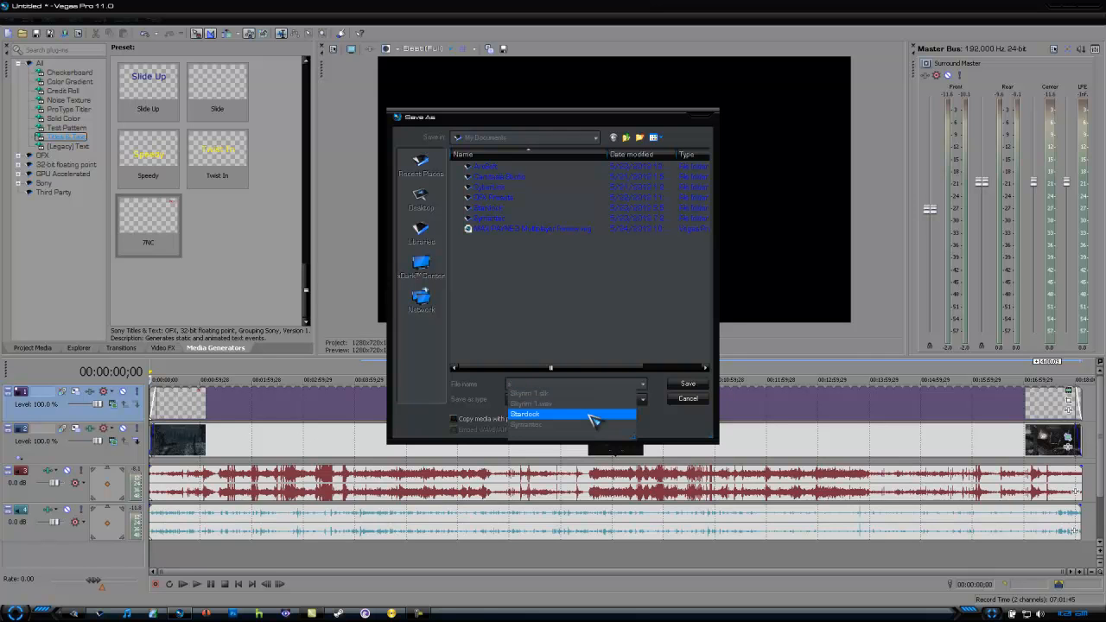
{"action": "type", "text": "3"}
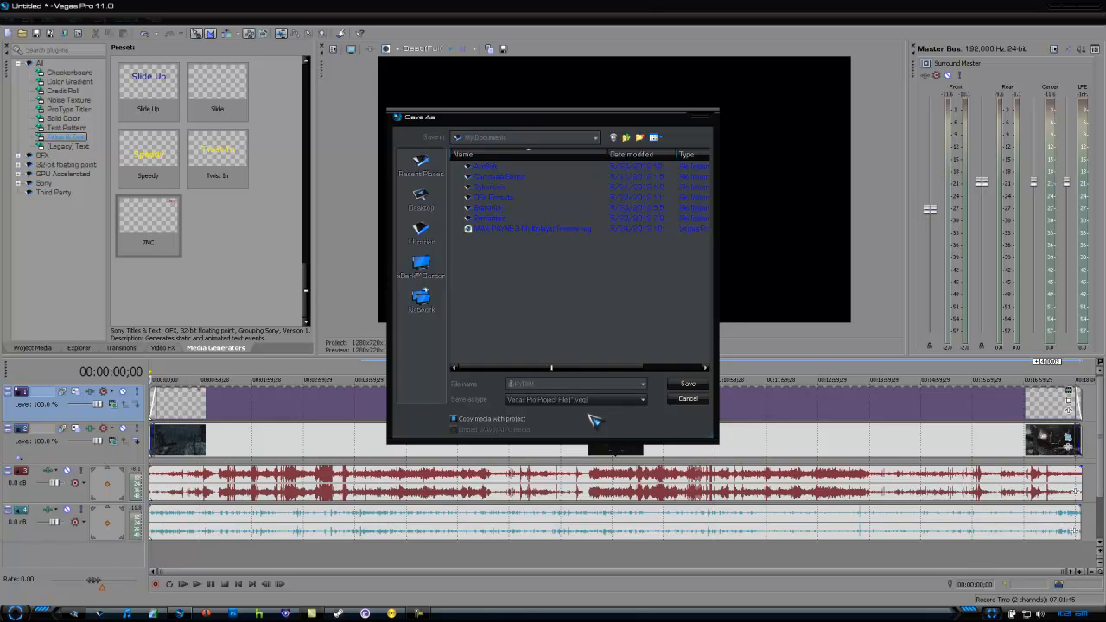
{"action": "key", "text": "BackSpace"}
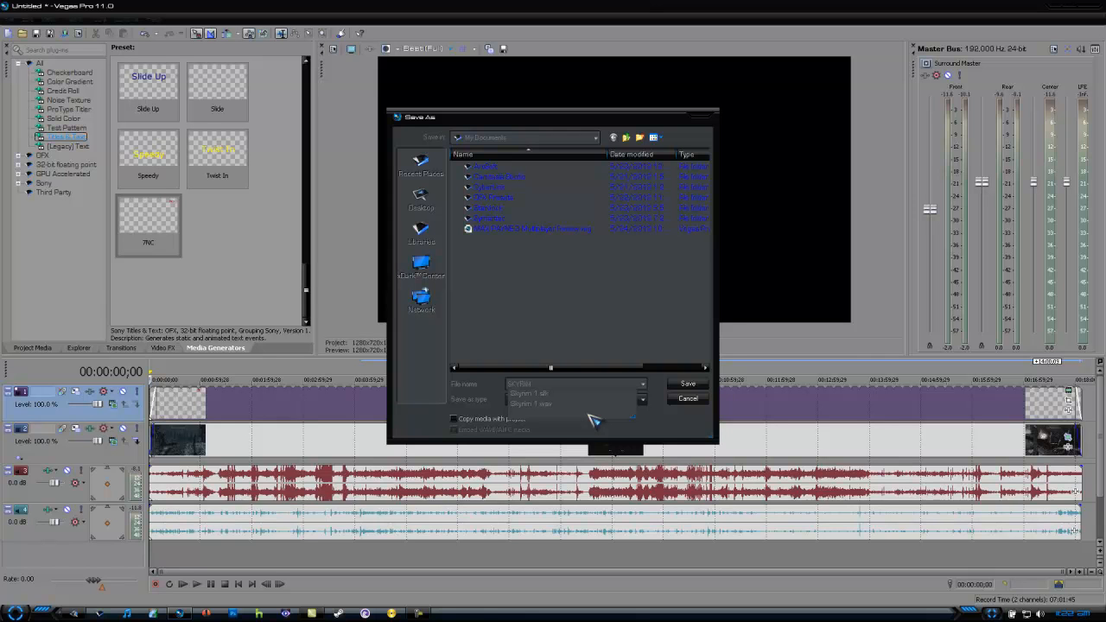
{"action": "type", "text": "LET'S PLAY"}
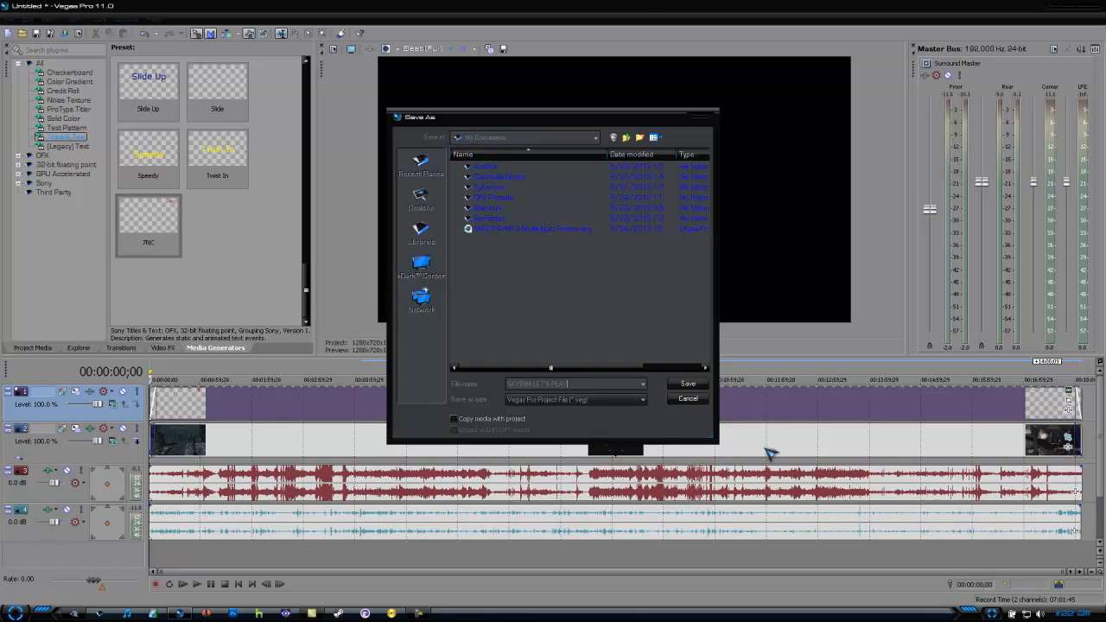
{"action": "left_click", "coordinate": [691, 386]}
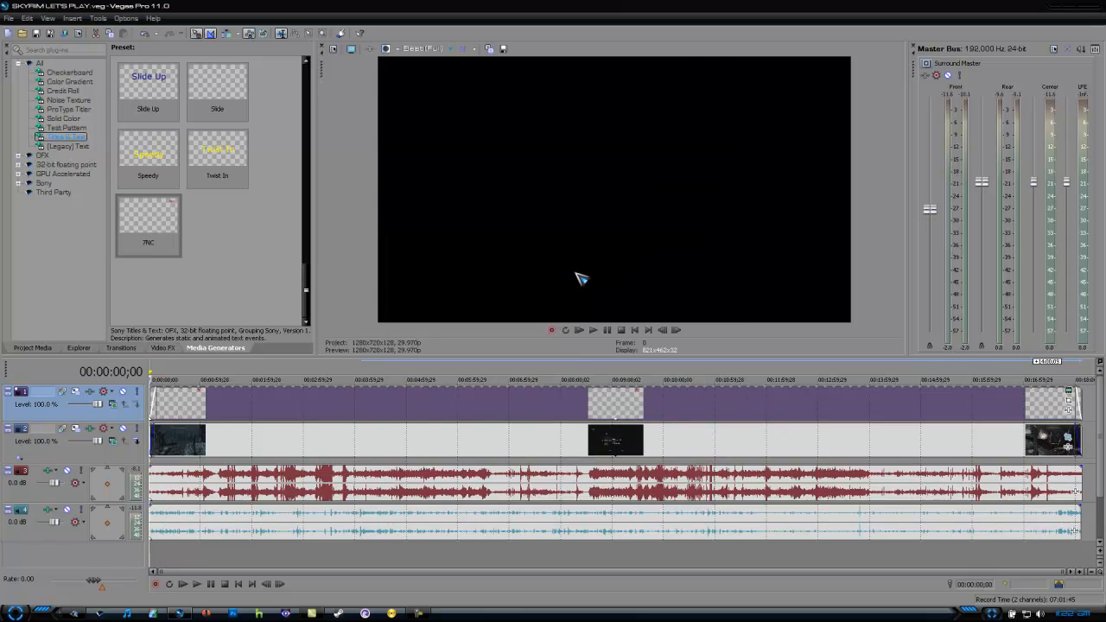
Select the whole timeline, 00:18:08;02 long, as the loop region and open the render settings
{"action": "left_click", "coordinate": [11, 19]}
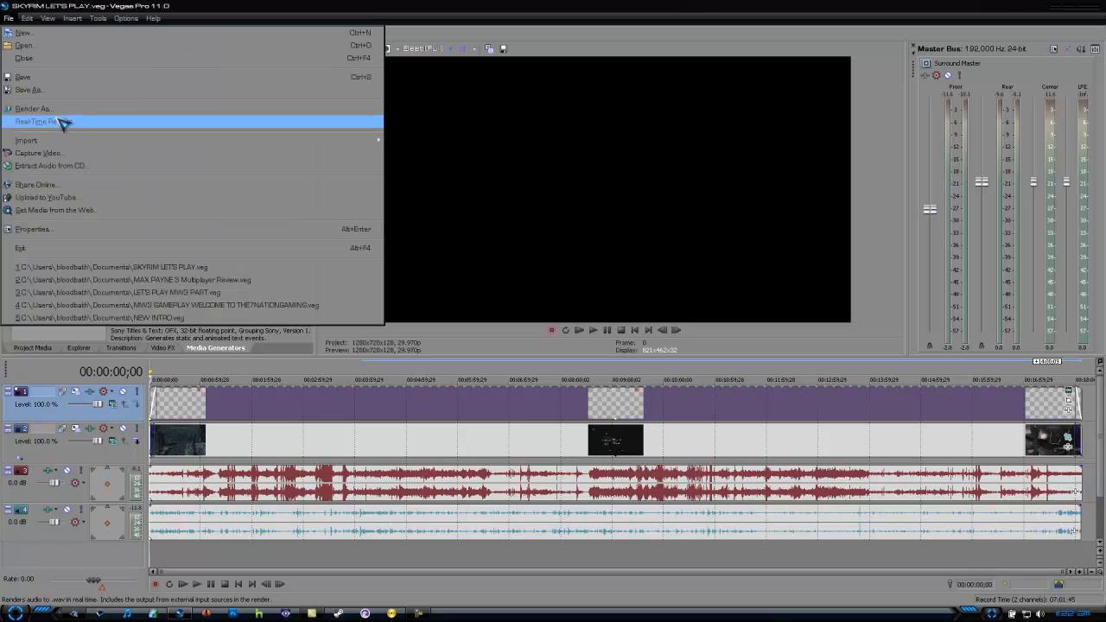
{"action": "double_click", "coordinate": [276, 373]}
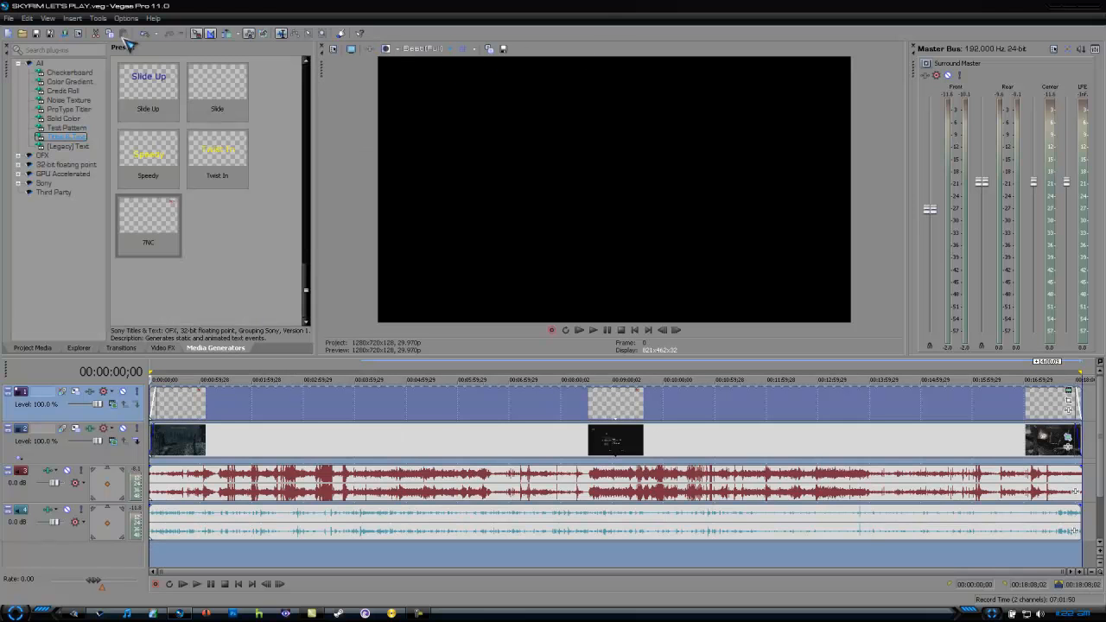
{"action": "left_click", "coordinate": [12, 19]}
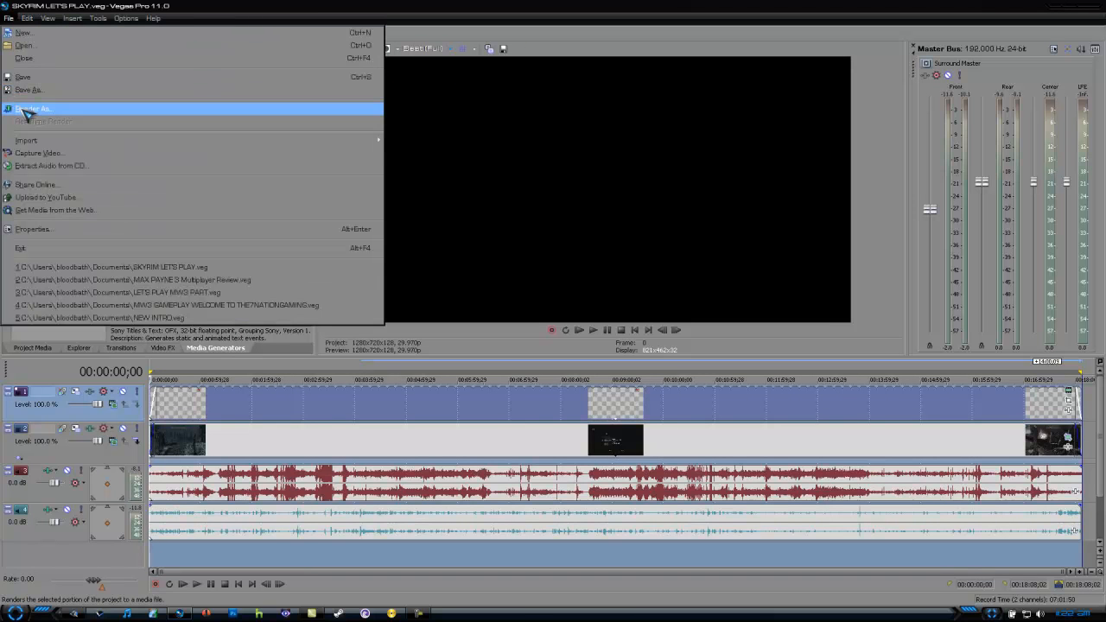
{"action": "left_click", "coordinate": [24, 110]}
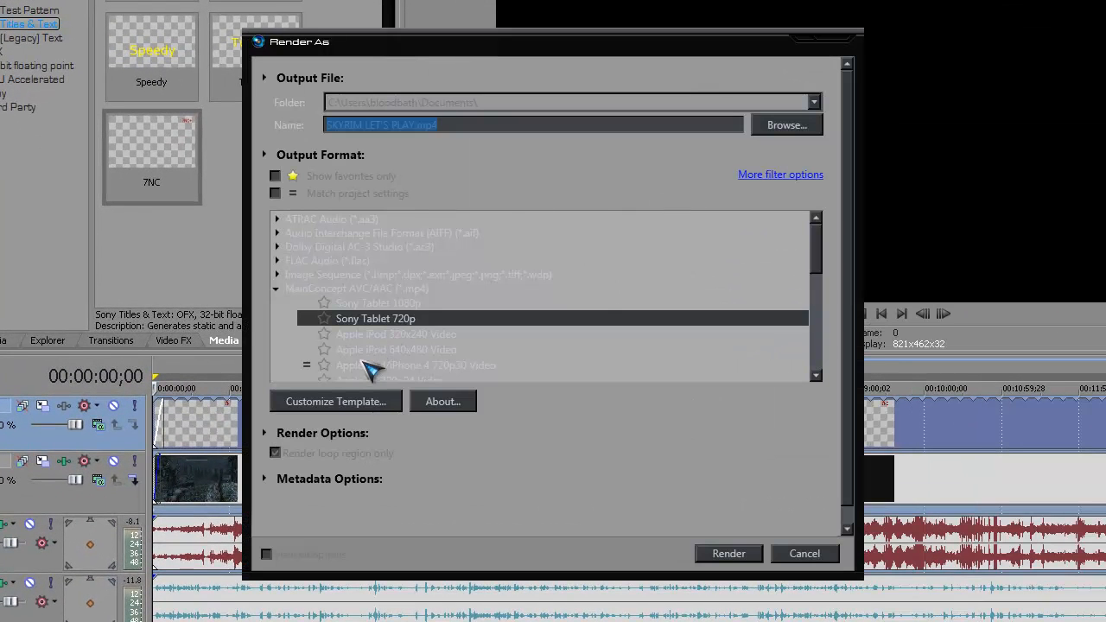
Choose the YOUTUBE template under MainConcept AVC/AAC (*.mp4) as the render format
{"action": "scroll", "coordinate": [371, 311], "scroll_direction": "down", "scroll_amount": 1}
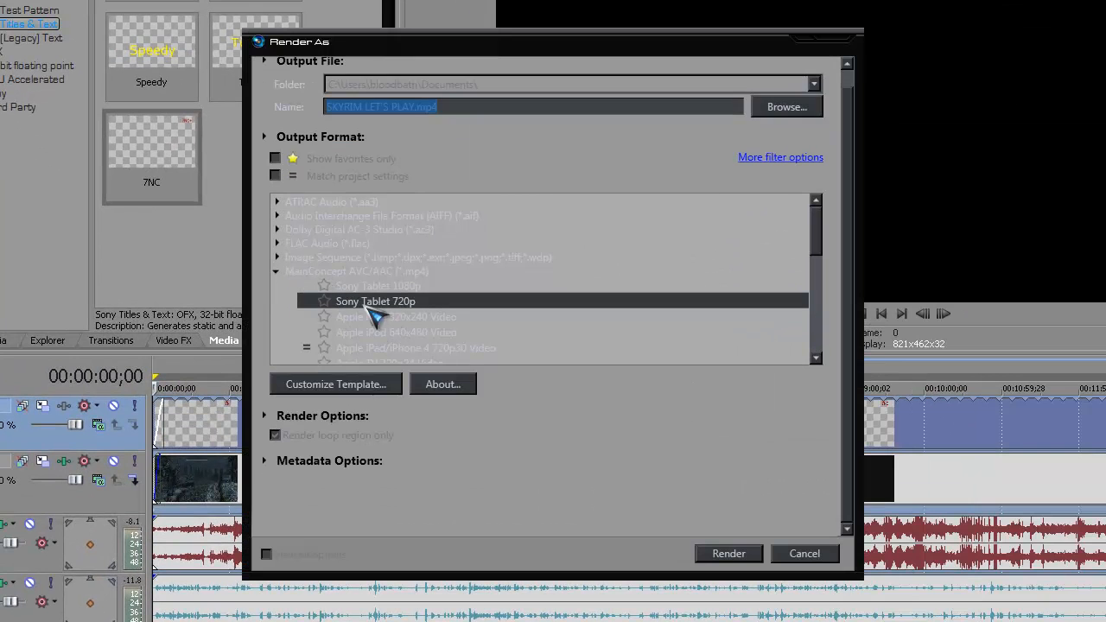
{"action": "left_click", "coordinate": [463, 305]}
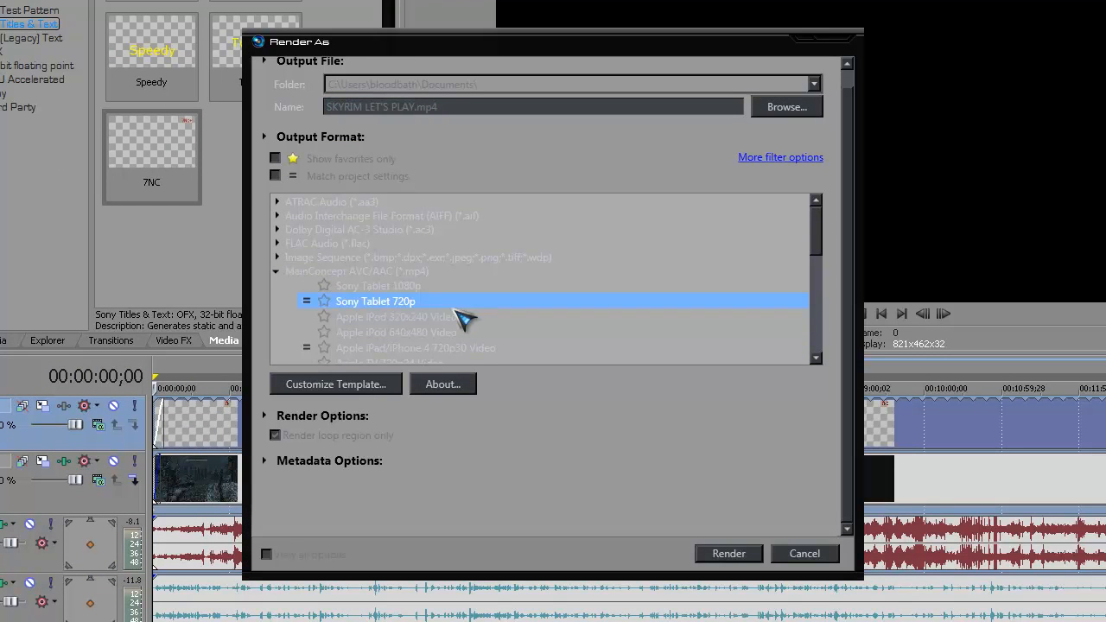
{"action": "scroll", "coordinate": [454, 319], "scroll_direction": "down", "scroll_amount": 3}
{"action": "left_click", "coordinate": [366, 321]}
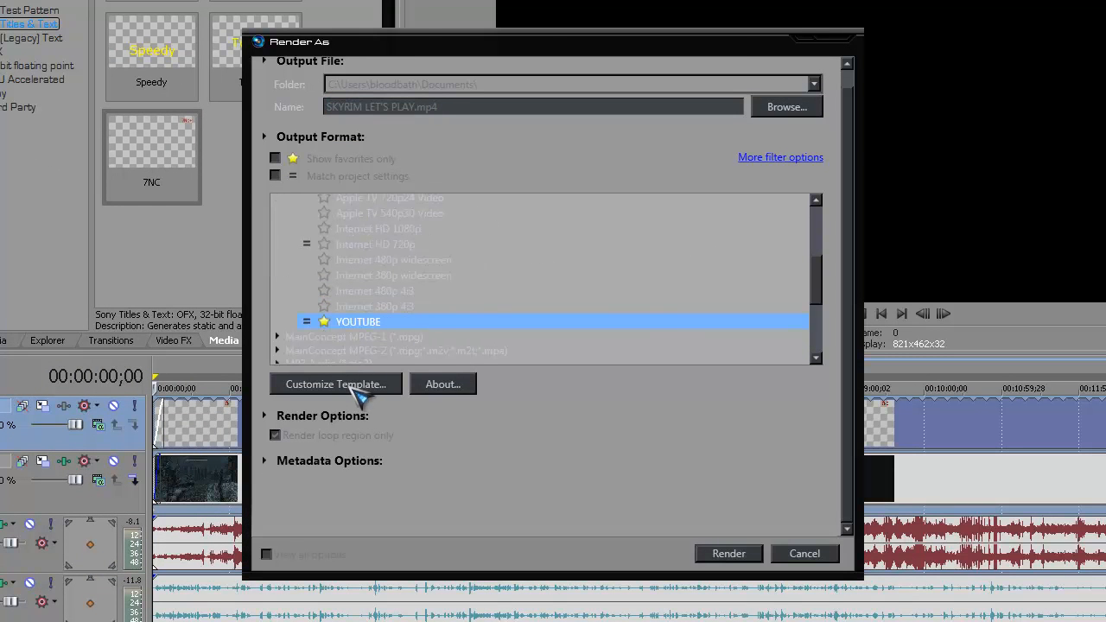
Customize the YOUTUBE render template by setting its video encode mode to Automatic (recommended)
{"action": "left_click", "coordinate": [355, 387]}
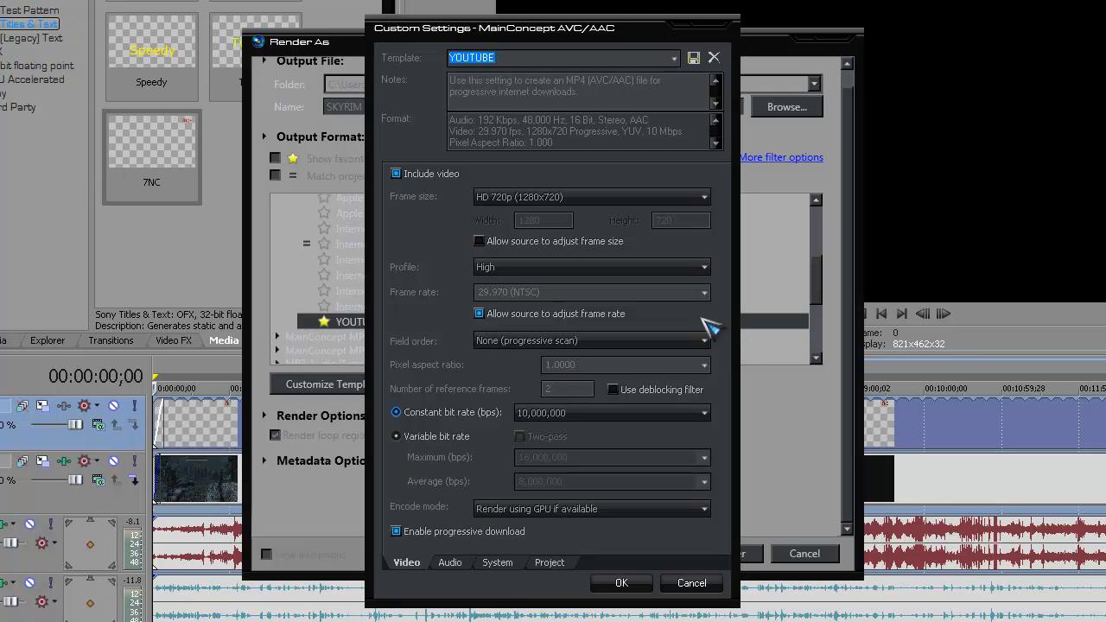
{"action": "left_click", "coordinate": [583, 244]}
{"action": "left_click", "coordinate": [587, 248]}
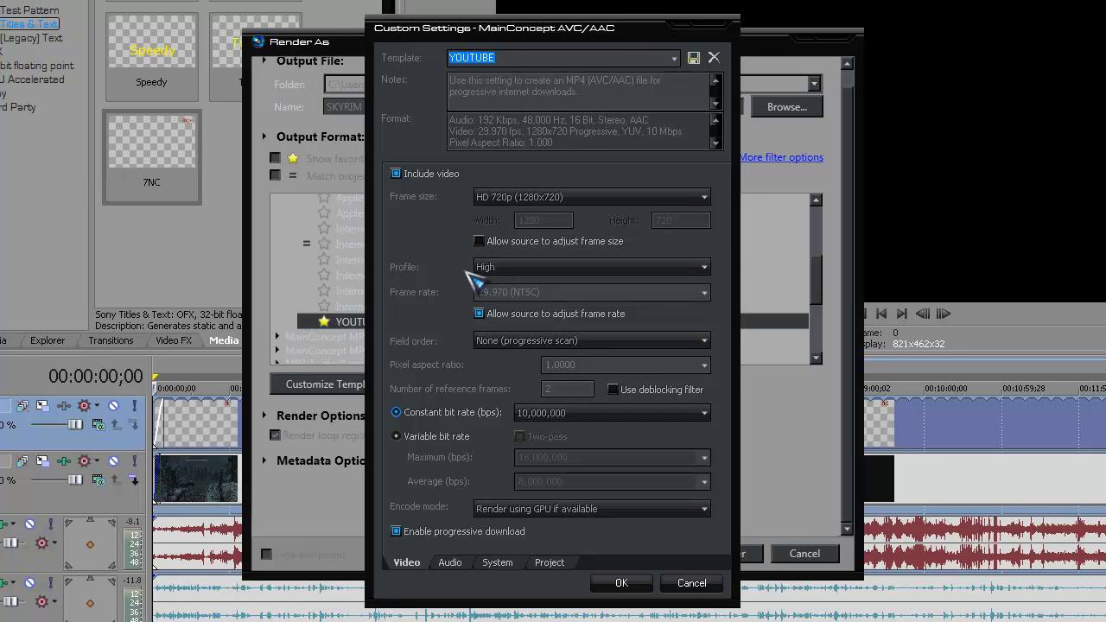
{"action": "left_click", "coordinate": [501, 414]}
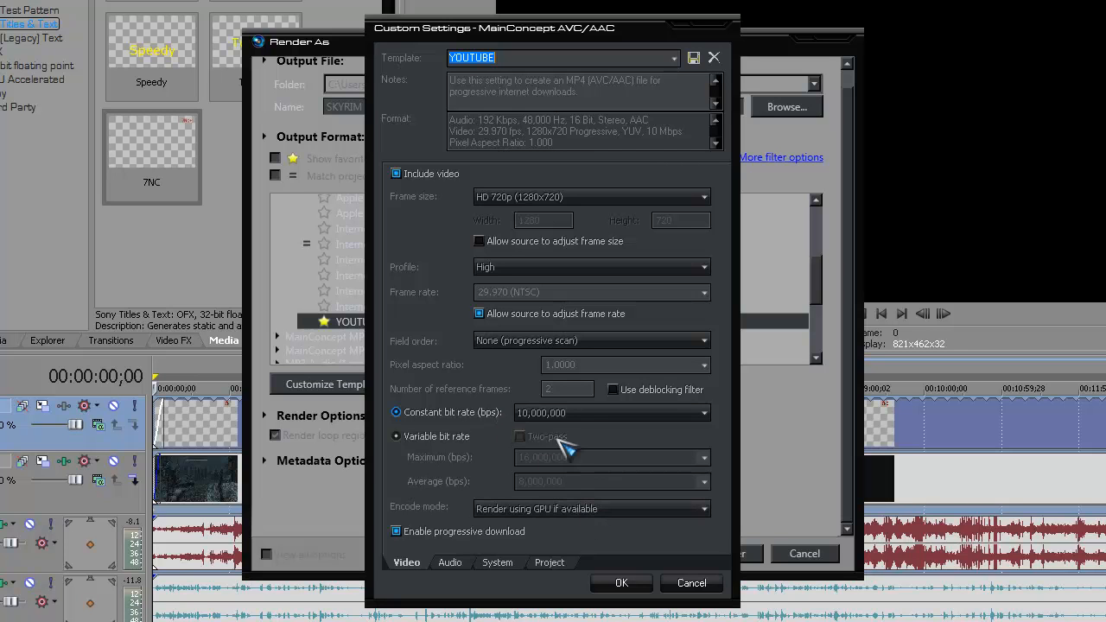
{"action": "left_click", "coordinate": [704, 511]}
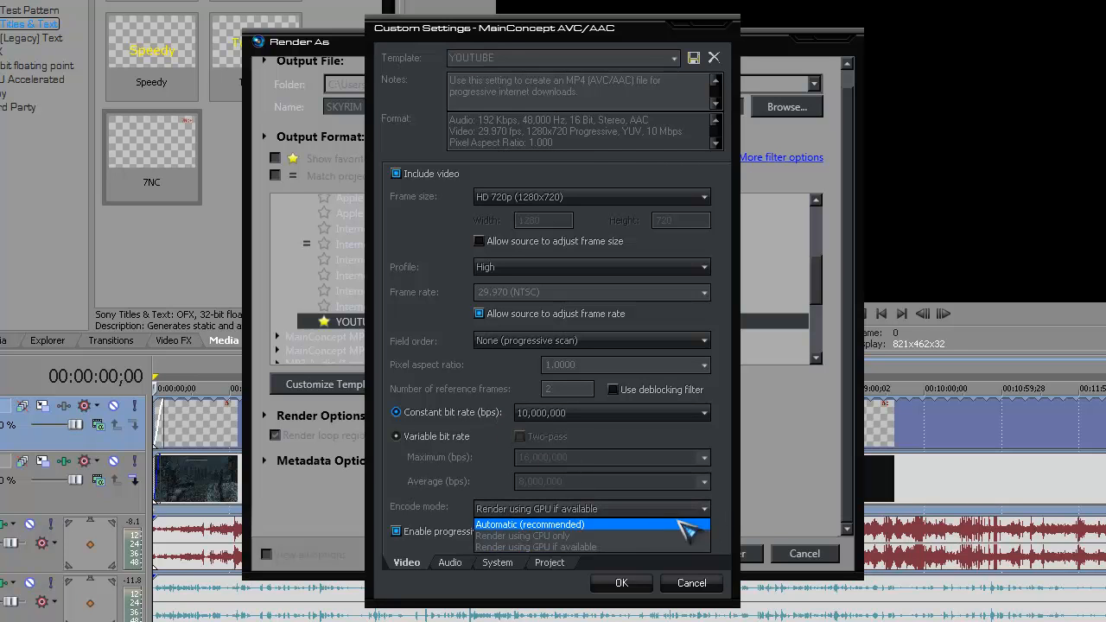
{"action": "left_click", "coordinate": [622, 525]}
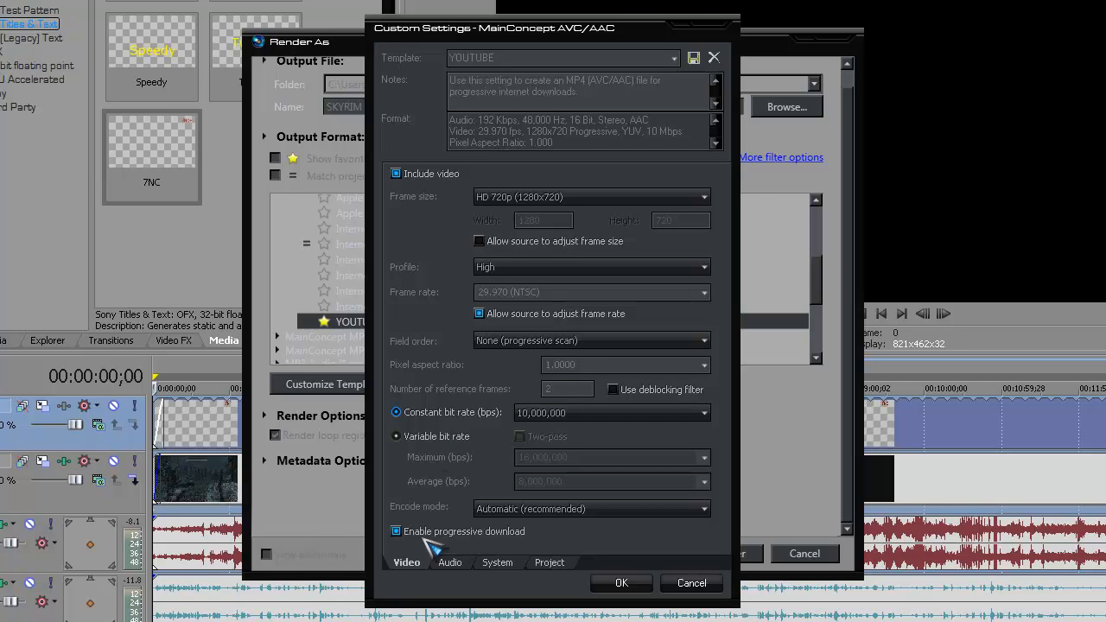
{"action": "left_click", "coordinate": [521, 510]}
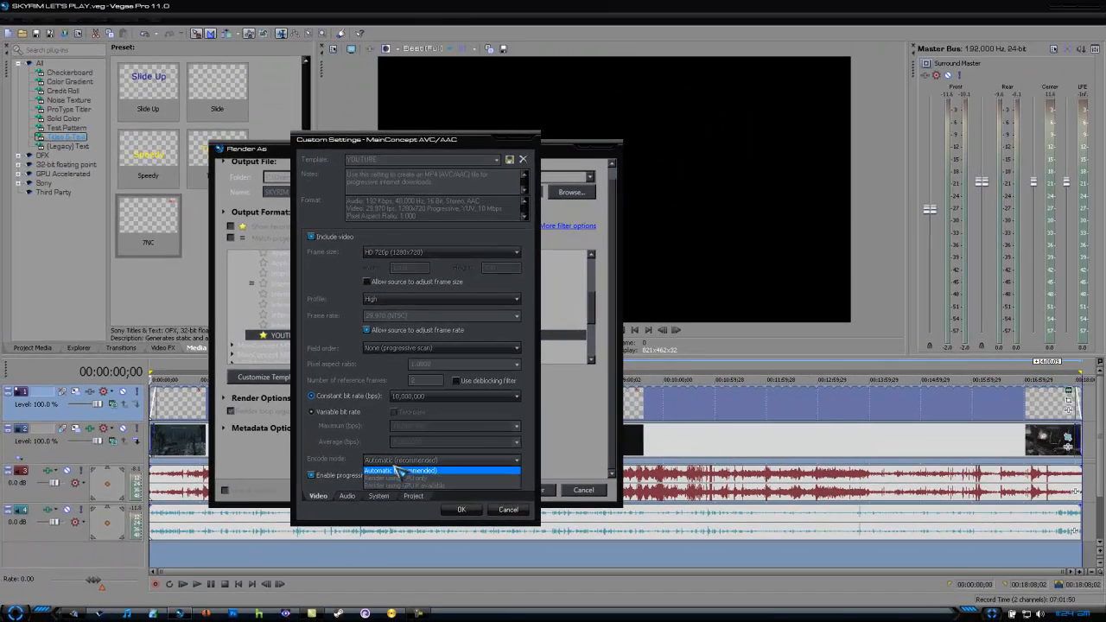
{"action": "left_click", "coordinate": [454, 516]}
Review the template's audio, project and video render settings, and check whether GPU rendering is available
{"action": "left_click", "coordinate": [348, 498]}
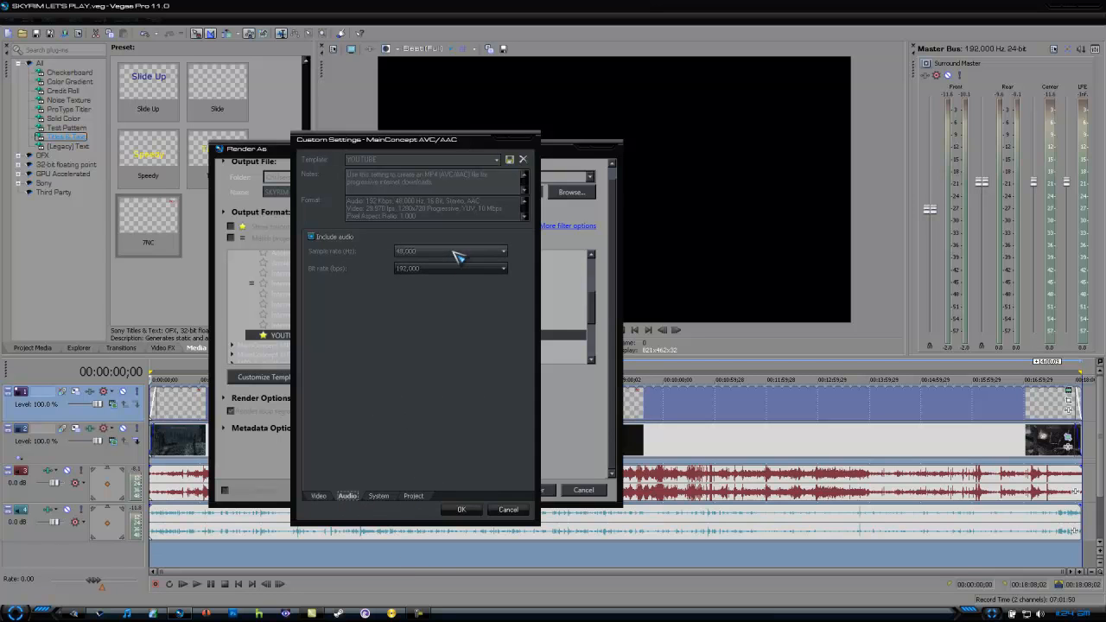
{"action": "left_click", "coordinate": [379, 497]}
{"action": "left_click", "coordinate": [339, 254]}
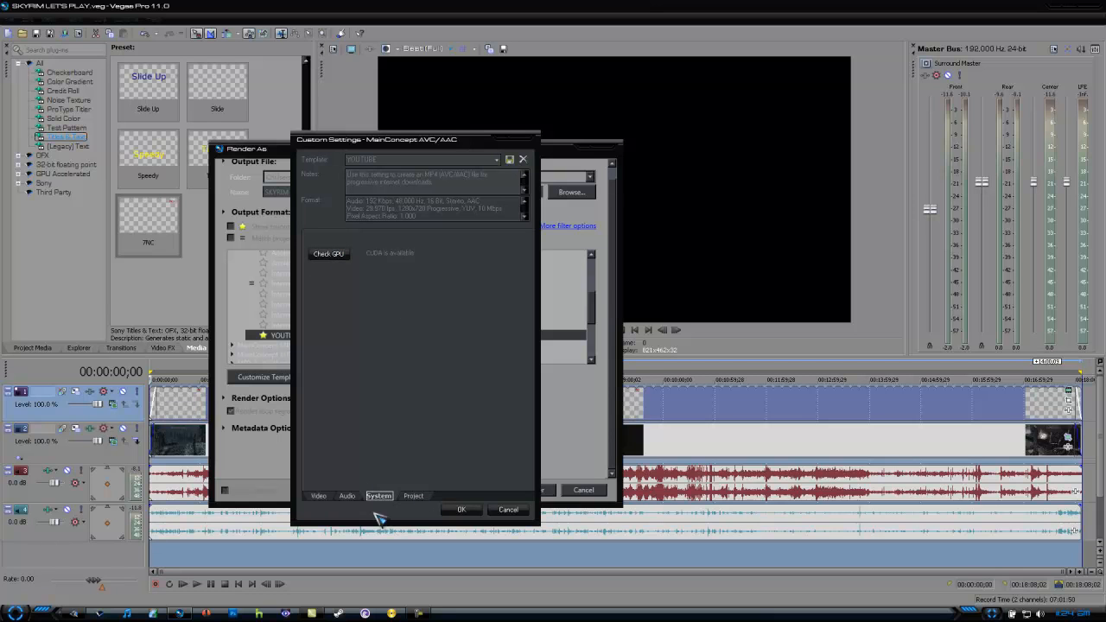
{"action": "left_click", "coordinate": [413, 496]}
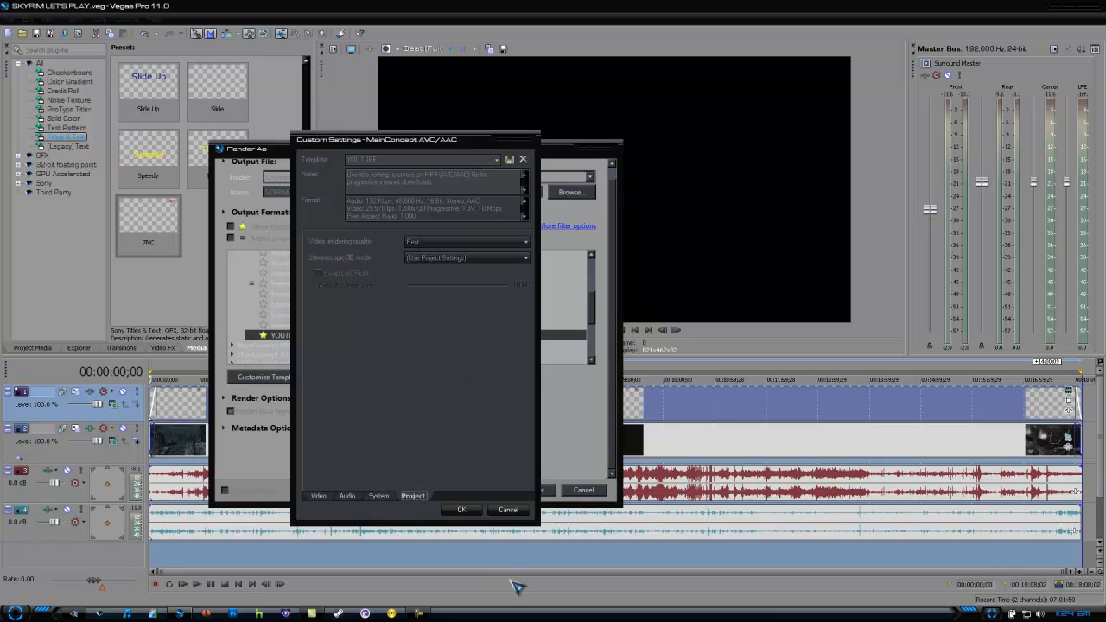
{"action": "left_click", "coordinate": [325, 499]}
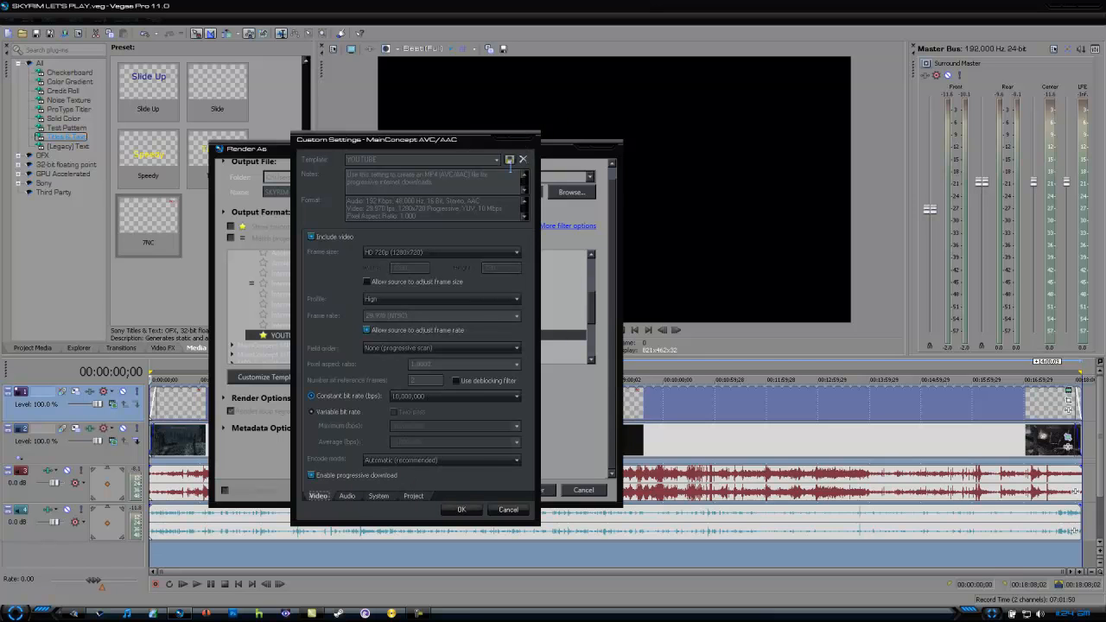
Accept the custom template settings and close the render settings without starting the render
{"action": "left_click", "coordinate": [462, 509]}
{"action": "left_click", "coordinate": [263, 336]}
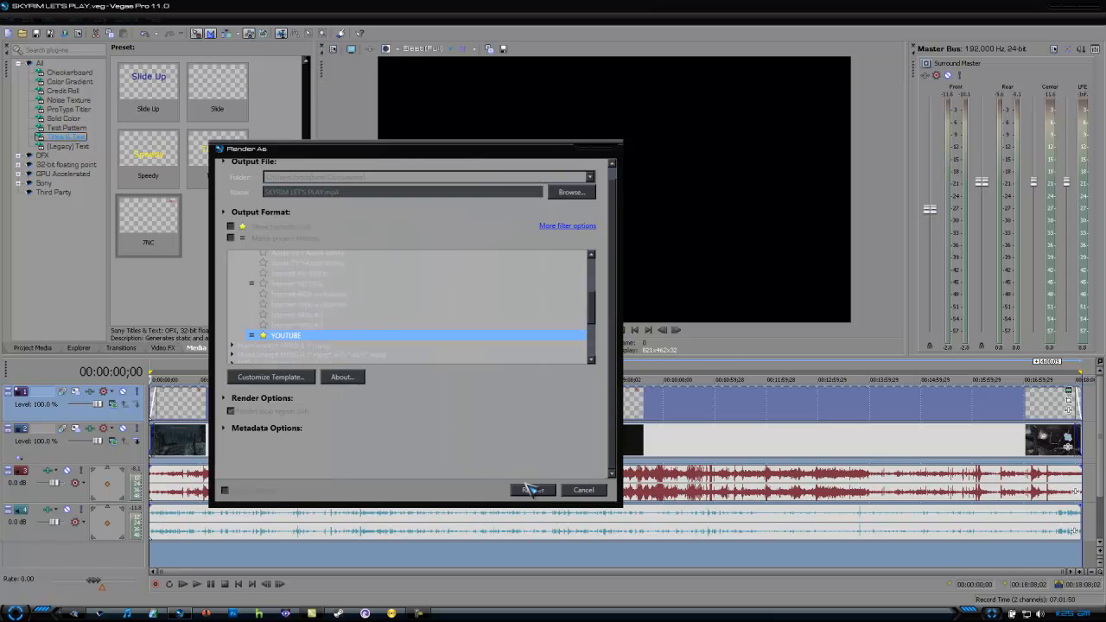
{"action": "left_click", "coordinate": [584, 491]}
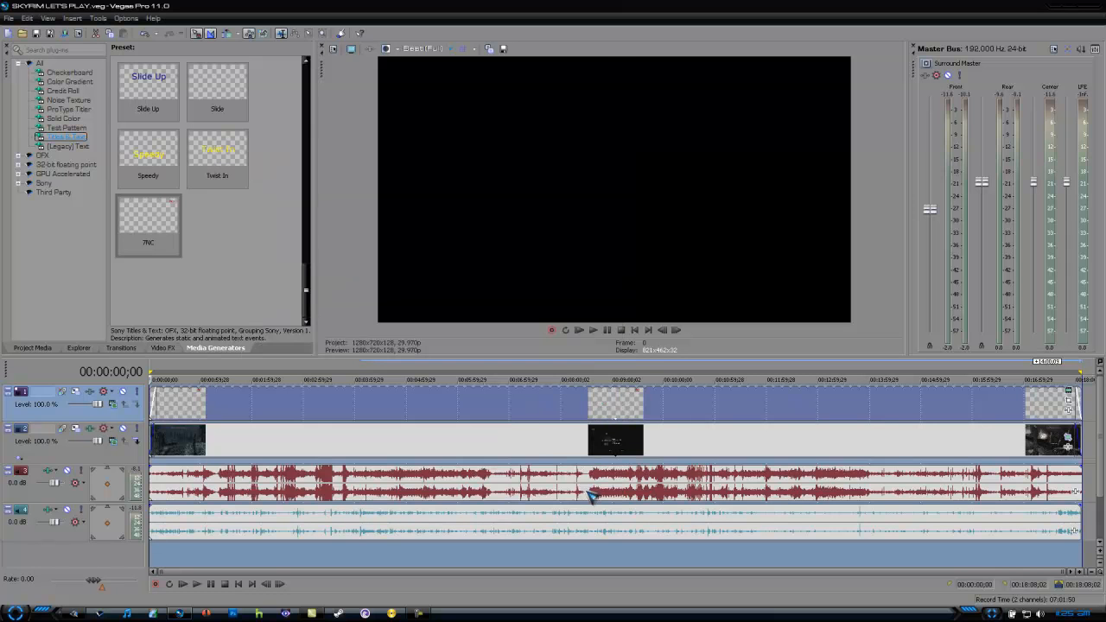